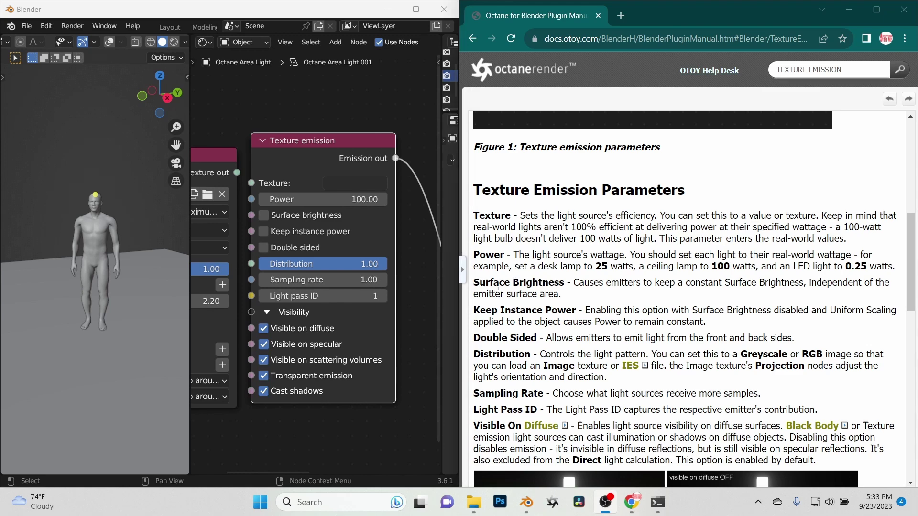
Step: Highlight the Surface Brightness description in the manual and show the area light scene in rendered shading
{"action": "left_click_drag", "start_coordinate": [475, 282], "coordinate": [569, 298]}
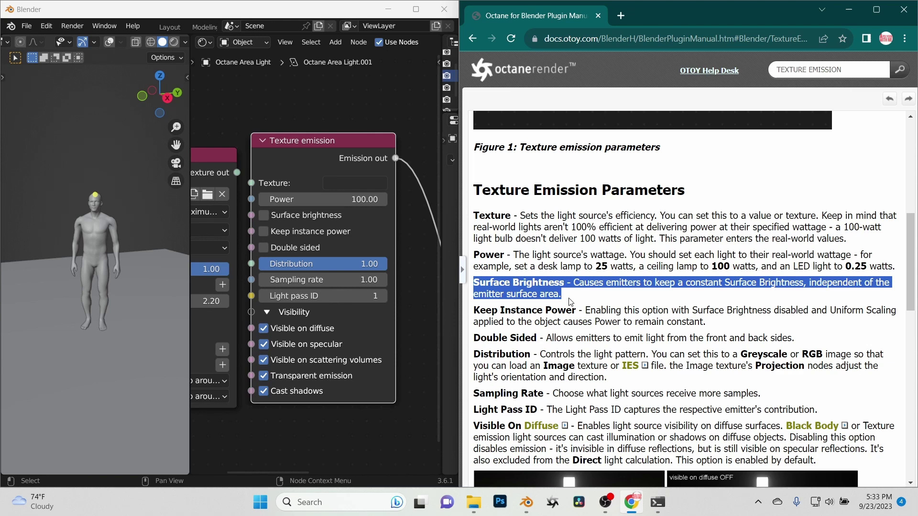
{"action": "left_click", "coordinate": [100, 183]}
{"action": "middle_click_drag", "start_coordinate": [100, 181], "coordinate": [99, 170]}
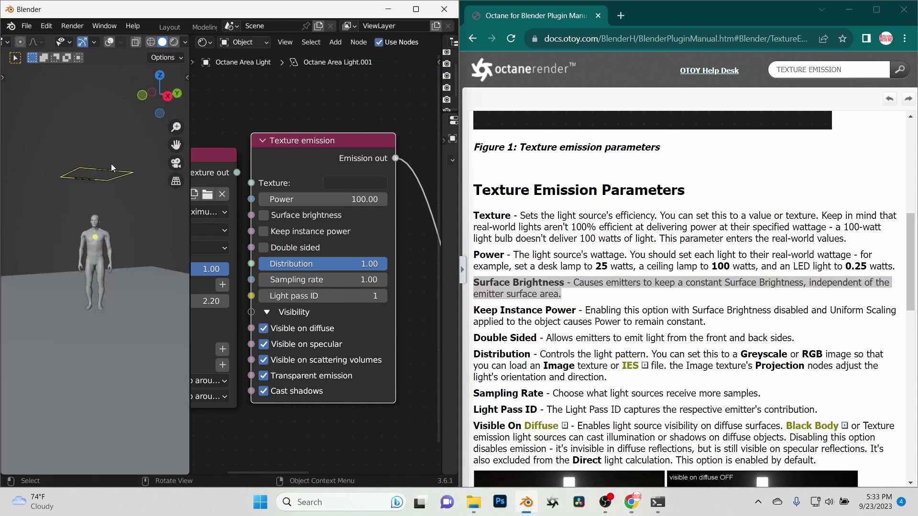
{"action": "left_click", "coordinate": [173, 42]}
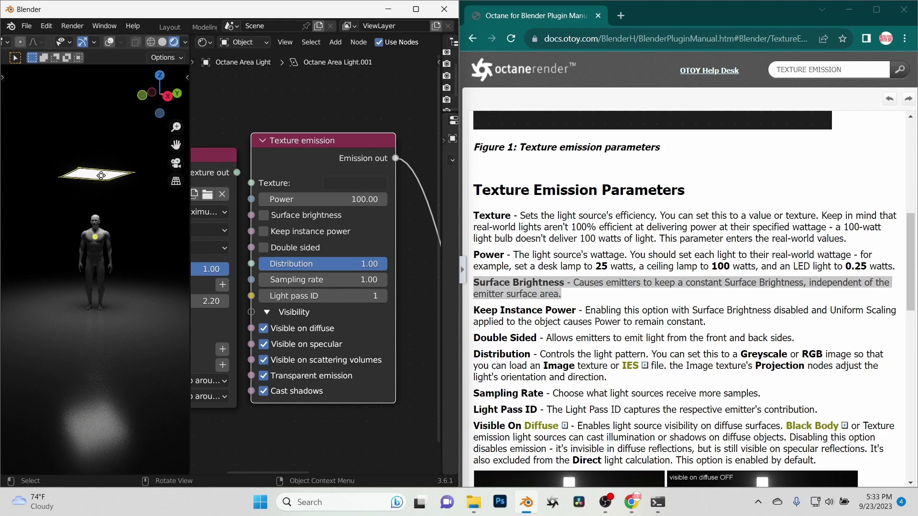
Step: Scale the area light up about 3.9 times, shrink it, and enlarge it again by about 2.3 times
{"action": "key", "text": "s"}
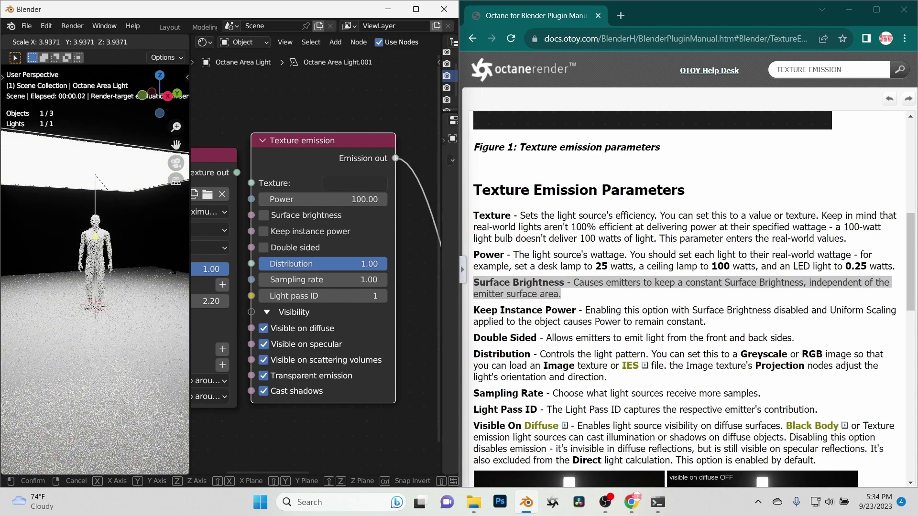
{"action": "left_click", "coordinate": [178, 278]}
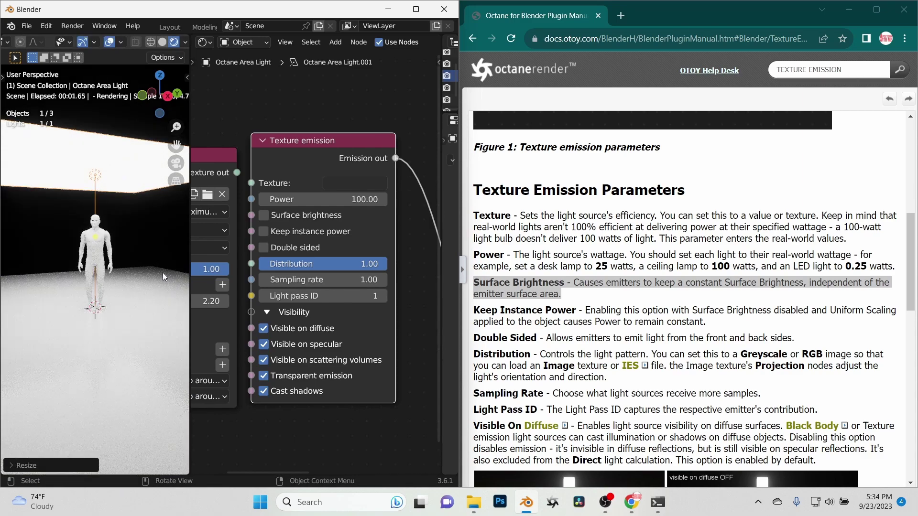
{"action": "key", "text": "s"}
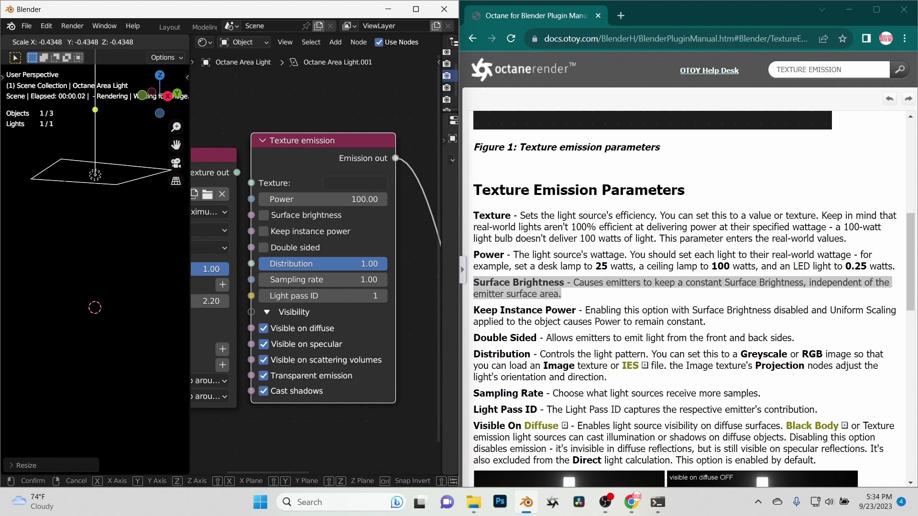
{"action": "right_click", "coordinate": [76, 224]}
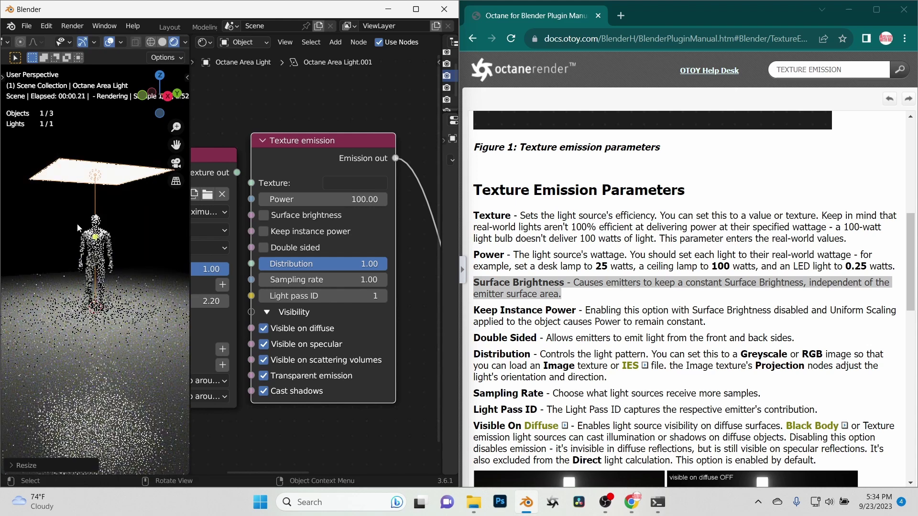
{"action": "key", "text": "s"}
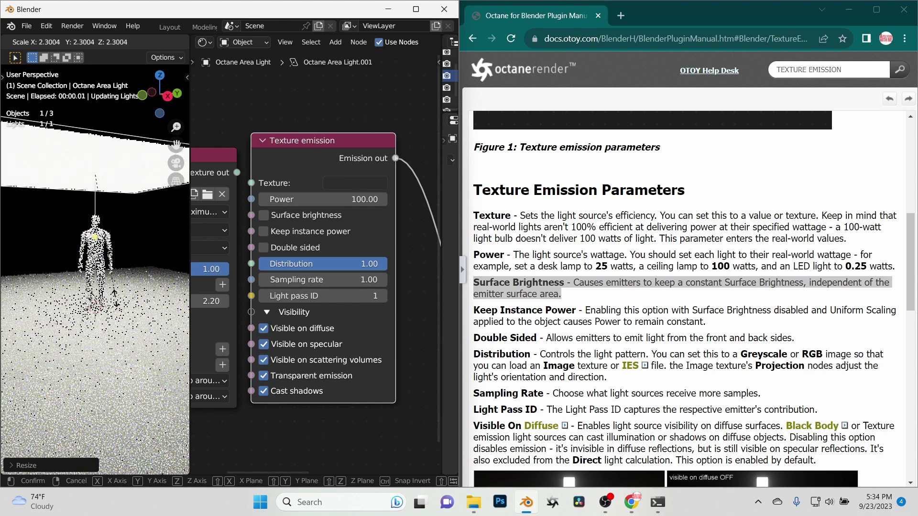
{"action": "left_click", "coordinate": [118, 216]}
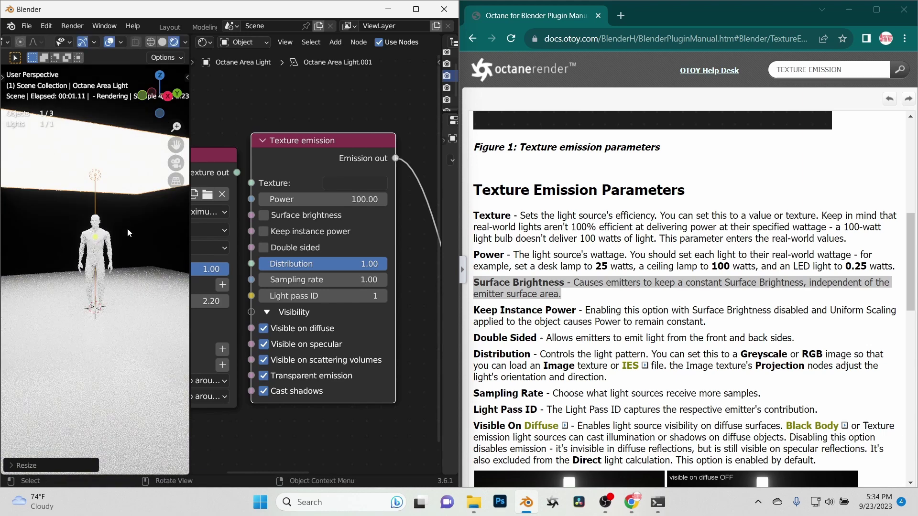
Step: Enable Surface brightness on the Texture emission node, shrink and enlarge the area light, and return the viewport to solid shading
{"action": "left_click", "coordinate": [263, 215]}
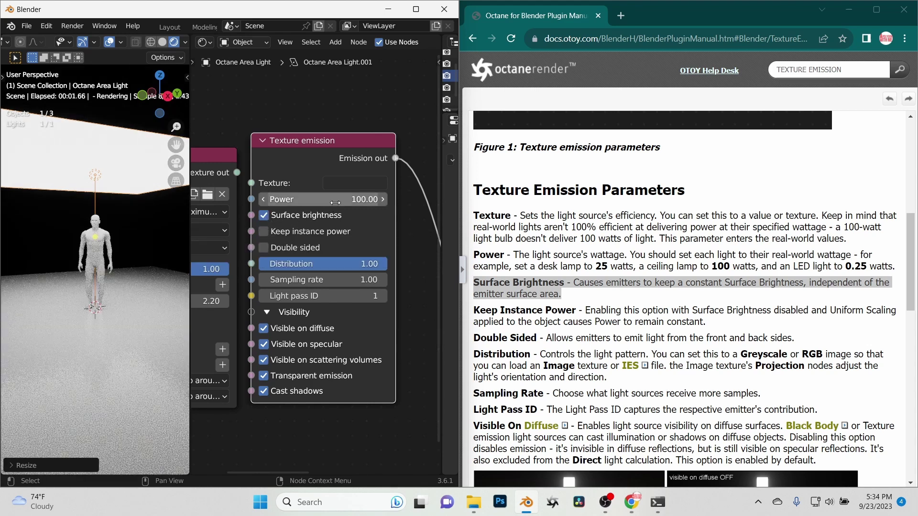
{"action": "key", "text": "s"}
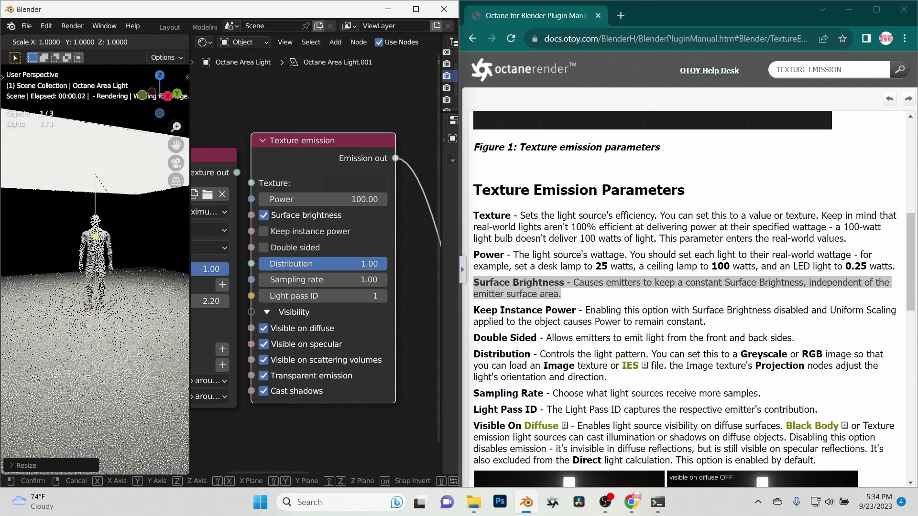
{"action": "left_click", "coordinate": [94, 253]}
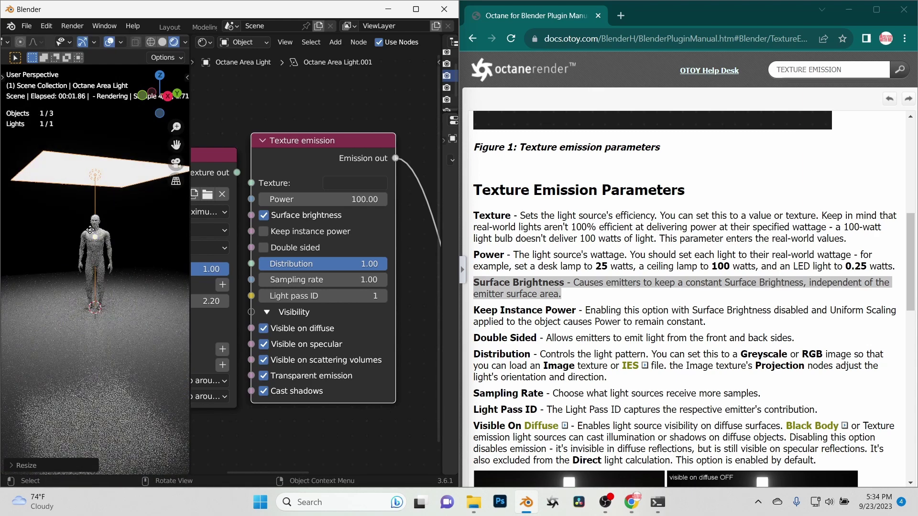
{"action": "key", "text": "s"}
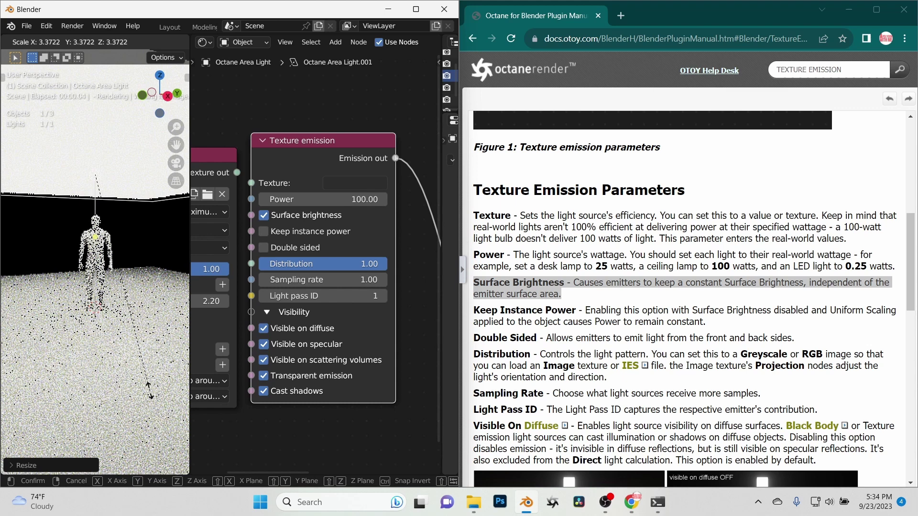
{"action": "left_click", "coordinate": [119, 220]}
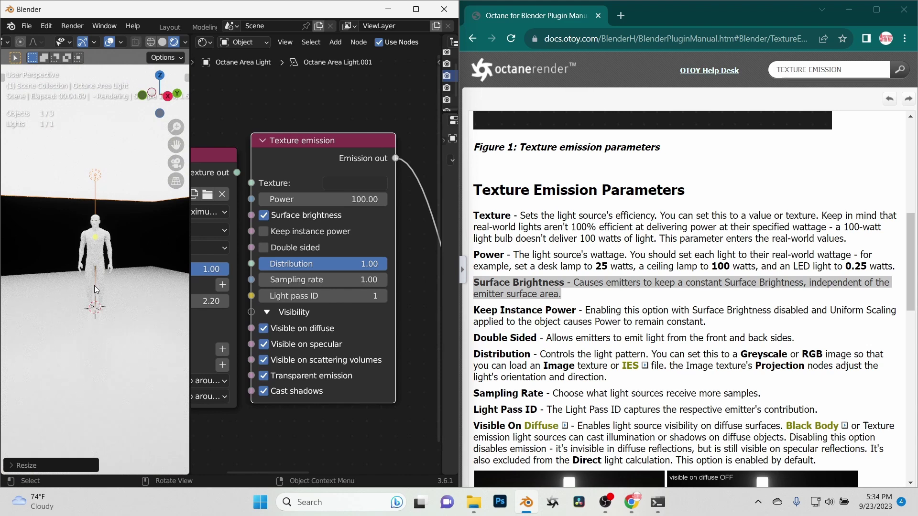
{"action": "key", "text": "z"}
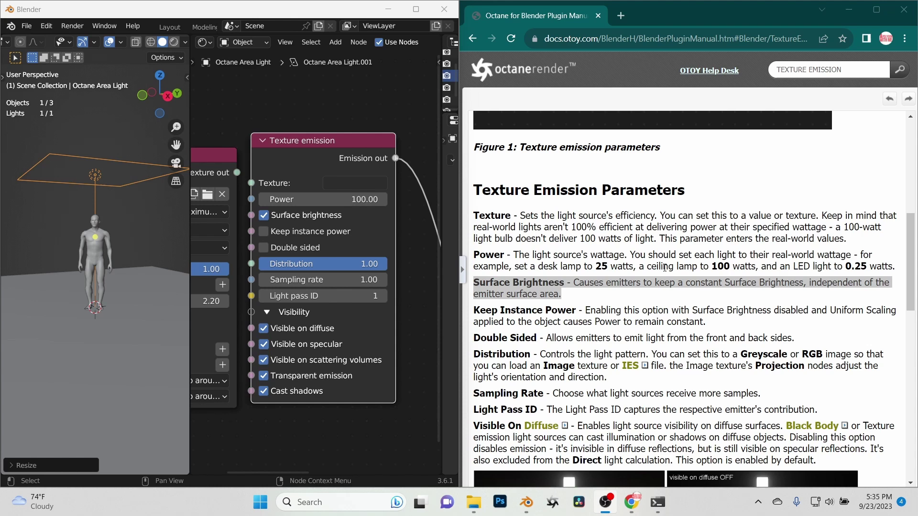
Step: Highlight the Keep Instance Power description in the manual and turn off Surface brightness with the viewport in rendered shading
{"action": "left_click", "coordinate": [483, 311]}
{"action": "triple_click", "coordinate": [498, 314]}
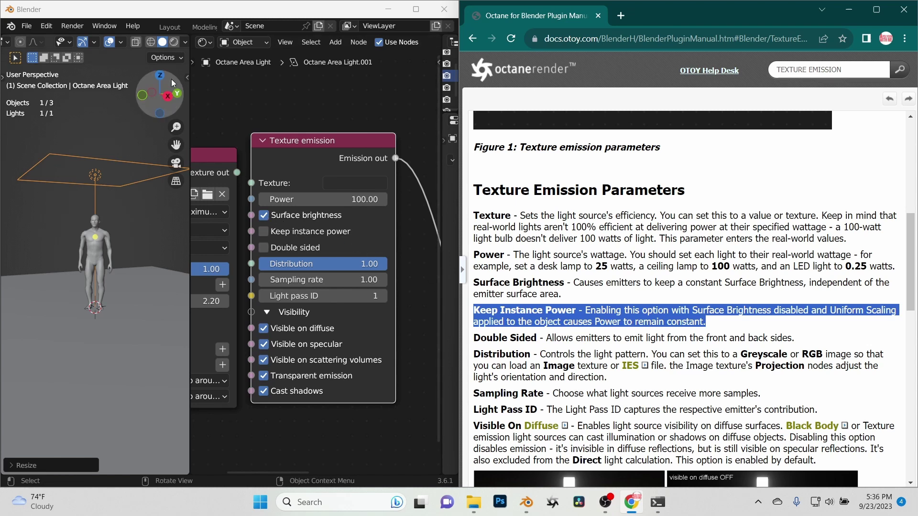
{"action": "left_click", "coordinate": [174, 42]}
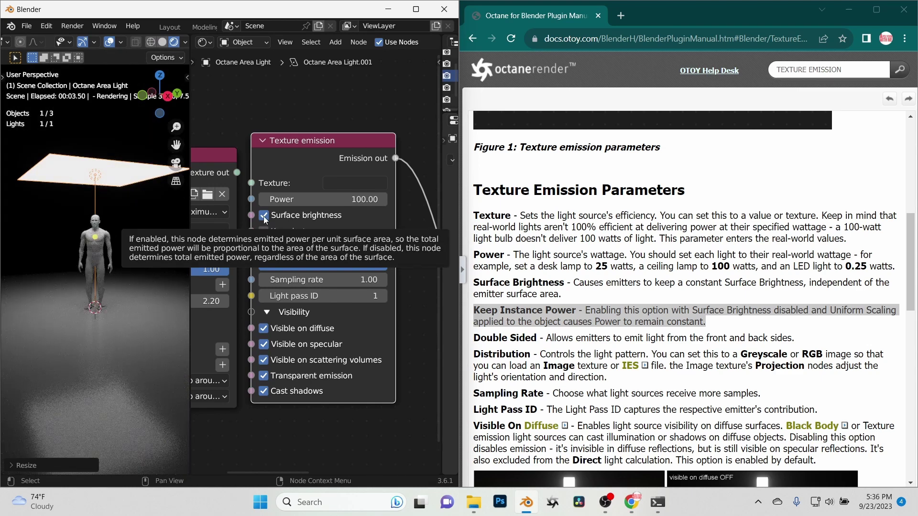
{"action": "left_click", "coordinate": [264, 216]}
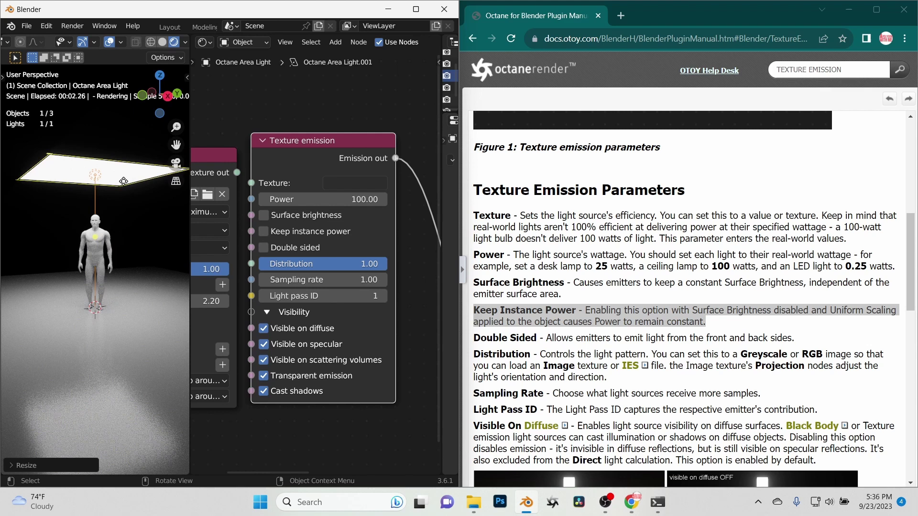
Step: Apply the area light's transform, enlarge the light, and apply its scale once more
{"action": "key", "text": "ctrl+a"}
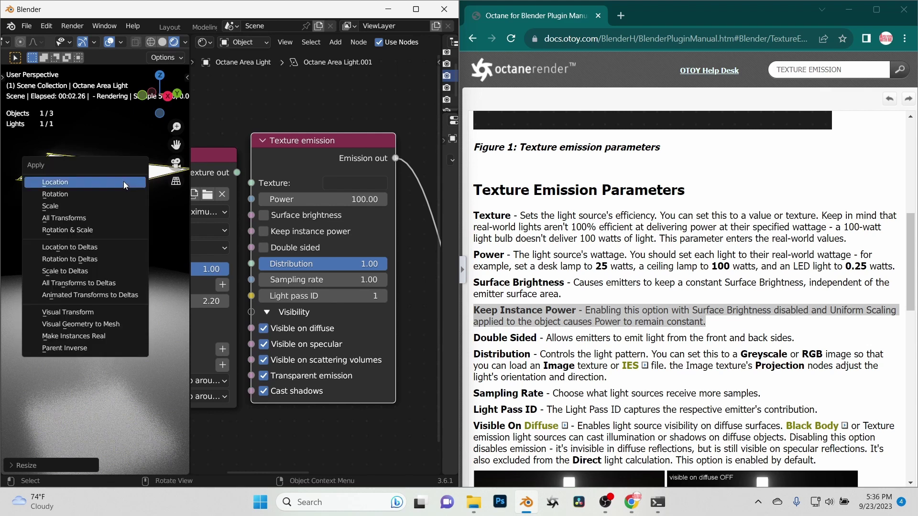
{"action": "left_click", "coordinate": [114, 216]}
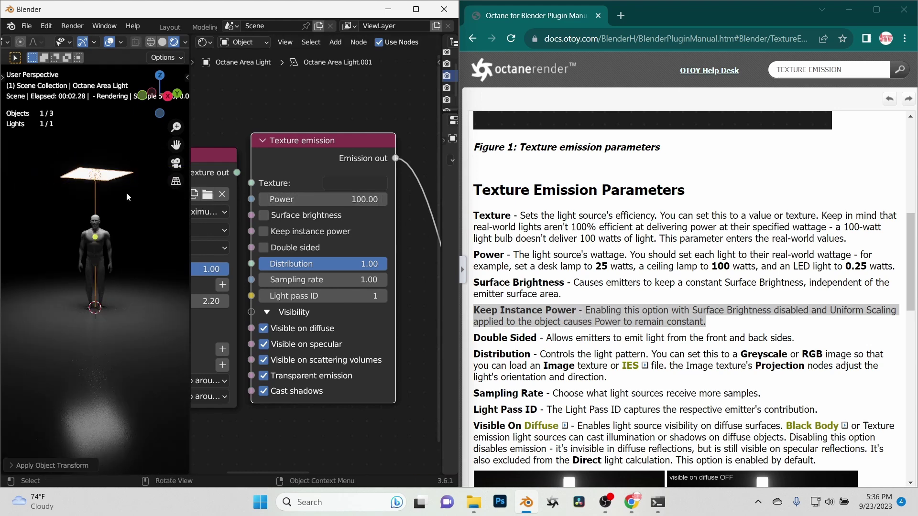
{"action": "key", "text": "s"}
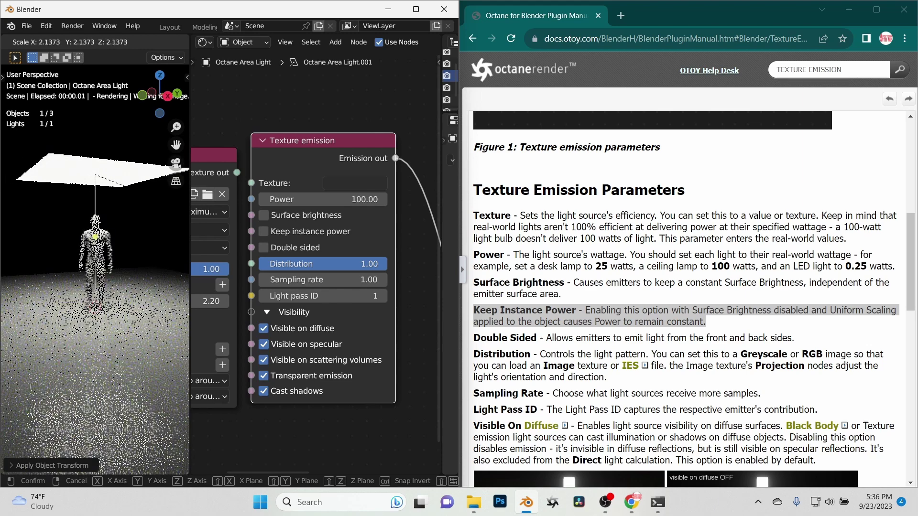
{"action": "key", "text": "Return"}
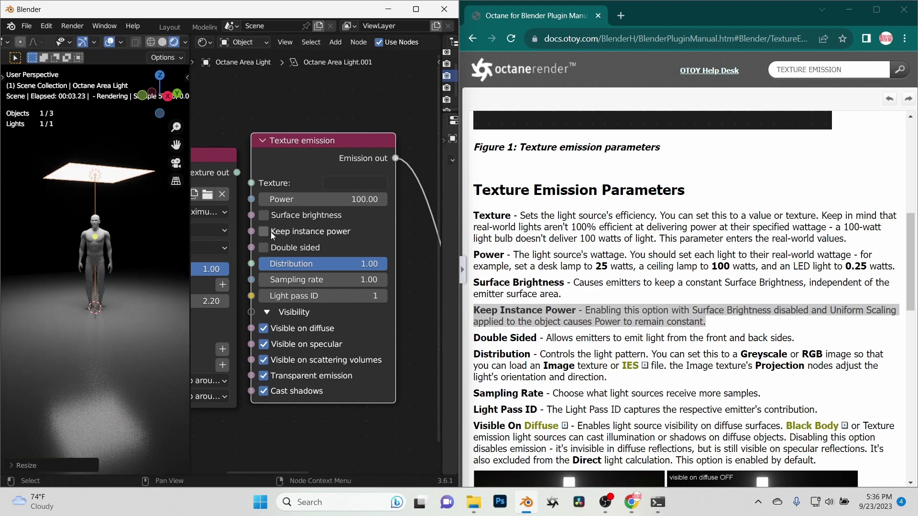
{"action": "key", "text": "ctrl+a"}
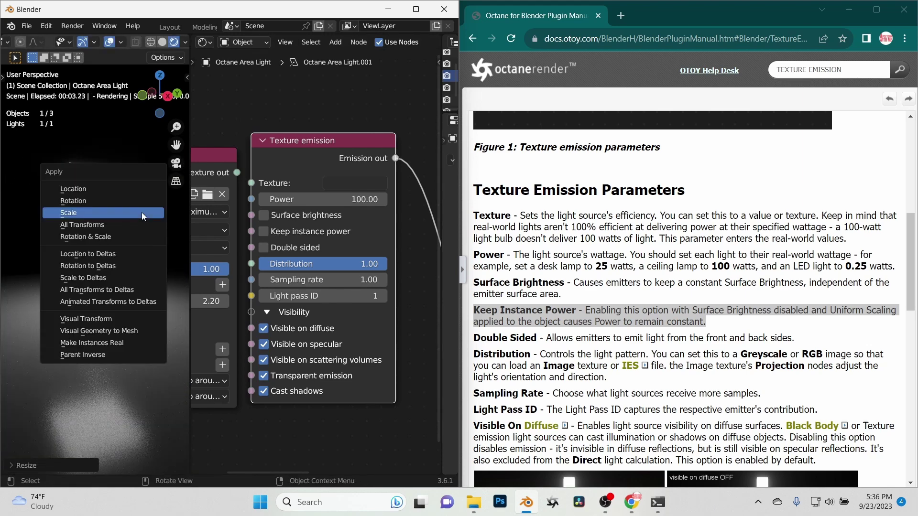
{"action": "left_click", "coordinate": [142, 212]}
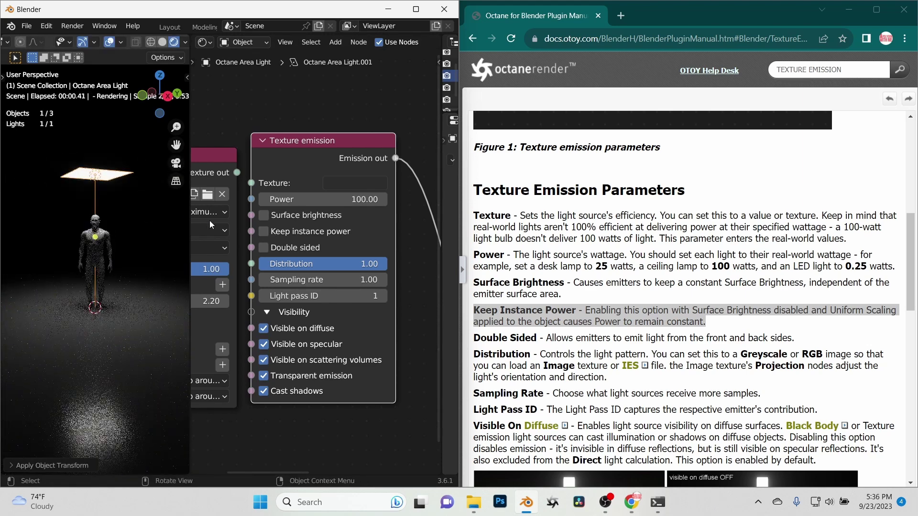
Step: Enable Keep instance power and enlarge the area light twice, the second time by about 1.4 times
{"action": "left_click", "coordinate": [267, 231]}
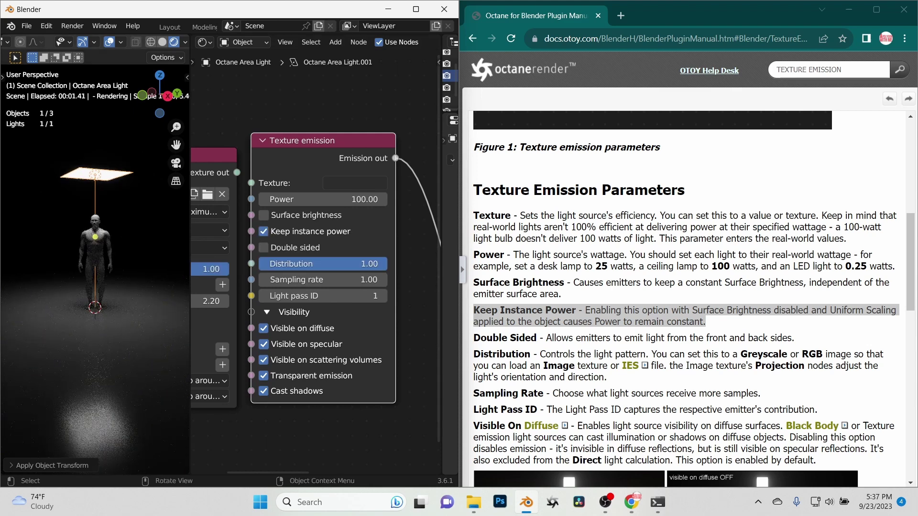
{"action": "key", "text": "s"}
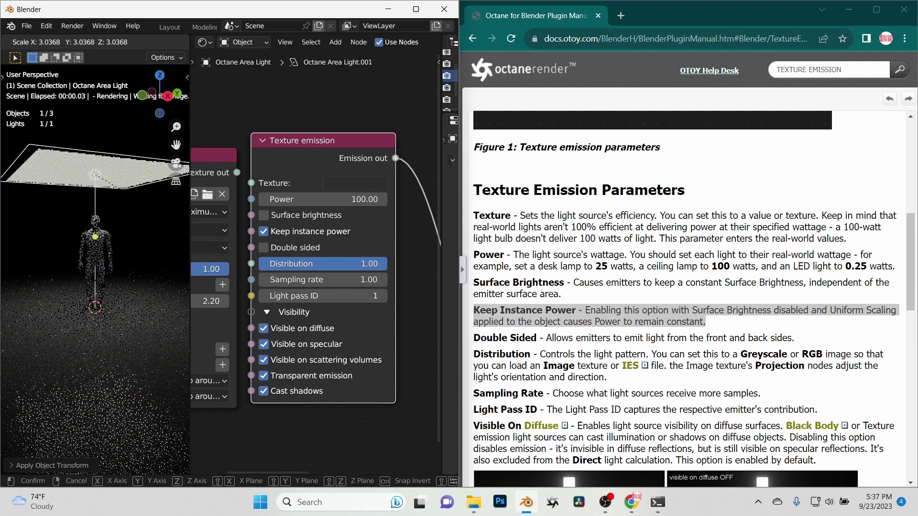
{"action": "left_click", "coordinate": [185, 300]}
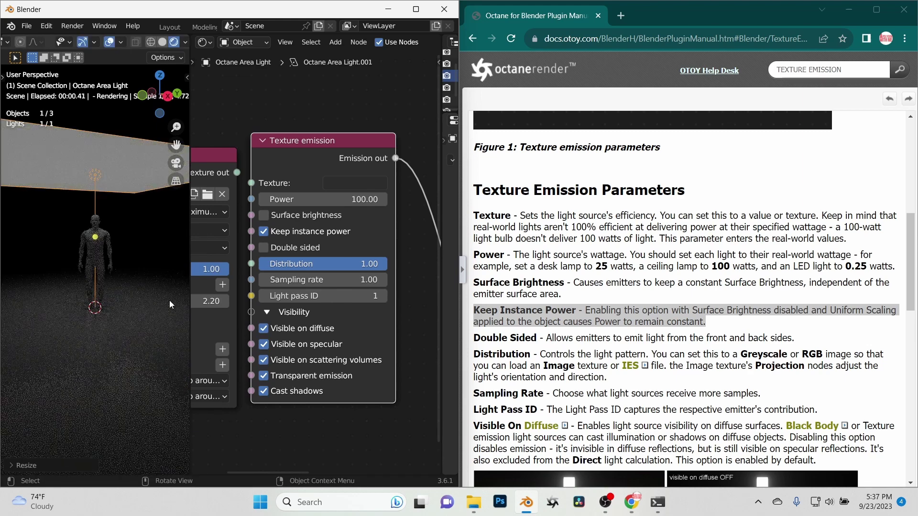
{"action": "key", "text": "s"}
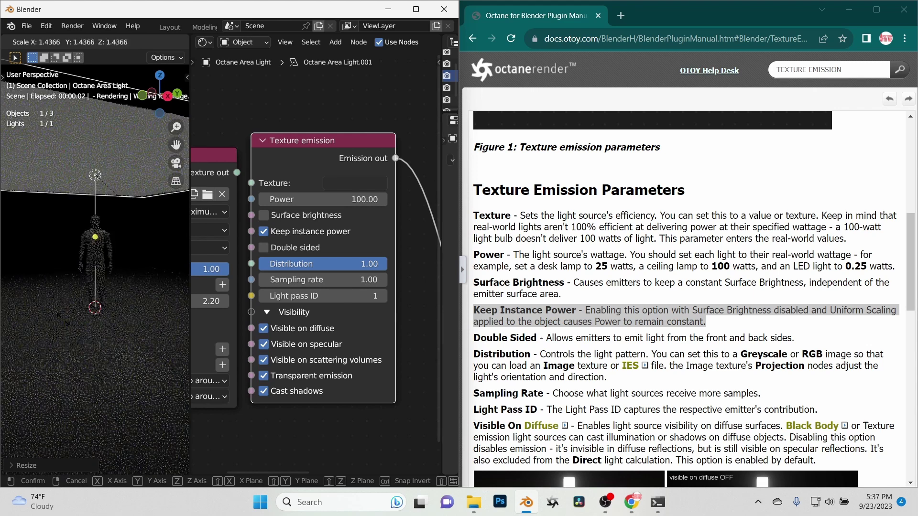
{"action": "left_click", "coordinate": [10, 147]}
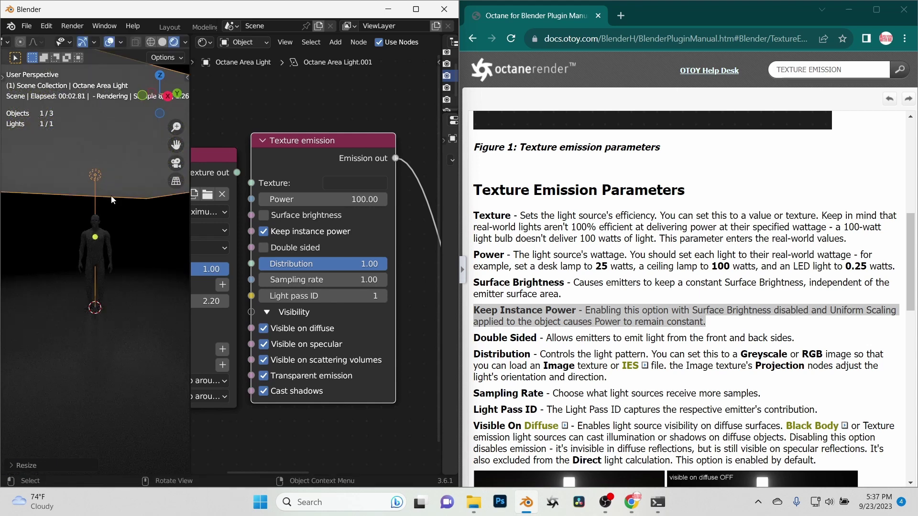
Step: Apply the area light's scale and turn off Keep instance power on the Texture emission node
{"action": "key", "text": "ctrl+a"}
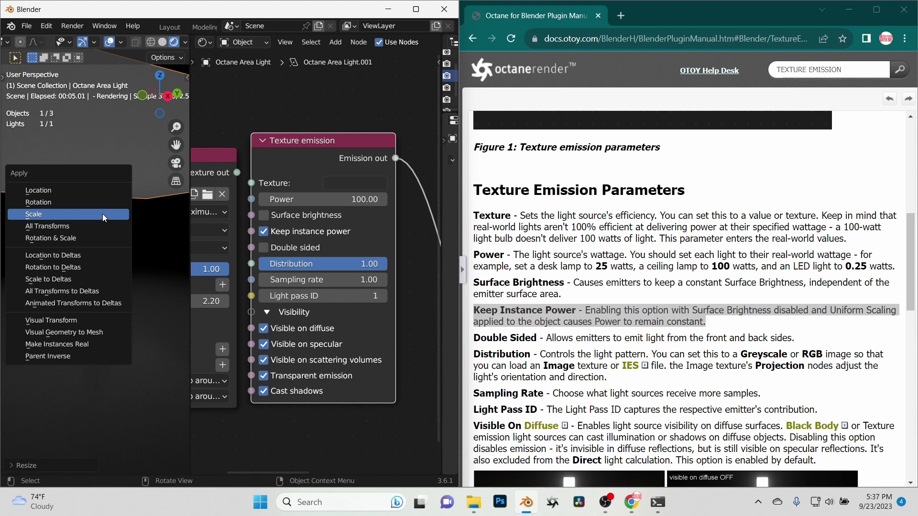
{"action": "left_click", "coordinate": [102, 214]}
{"action": "left_click", "coordinate": [264, 232]}
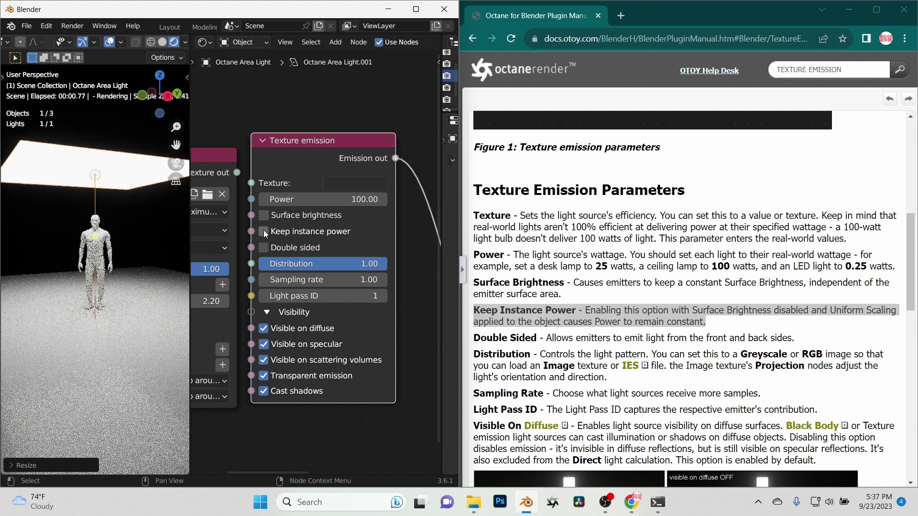
Step: Switch Surface brightness on and back off to compare the light's illumination
{"action": "left_click", "coordinate": [264, 215]}
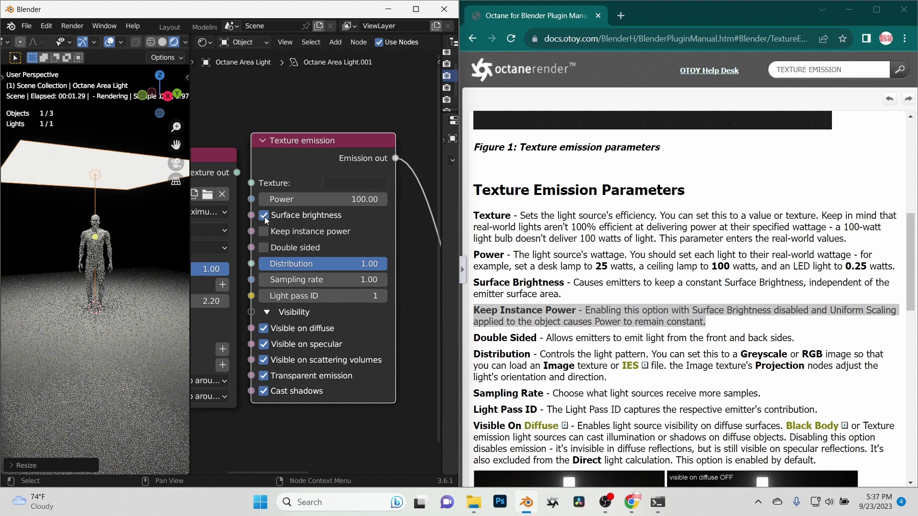
{"action": "left_click", "coordinate": [265, 216]}
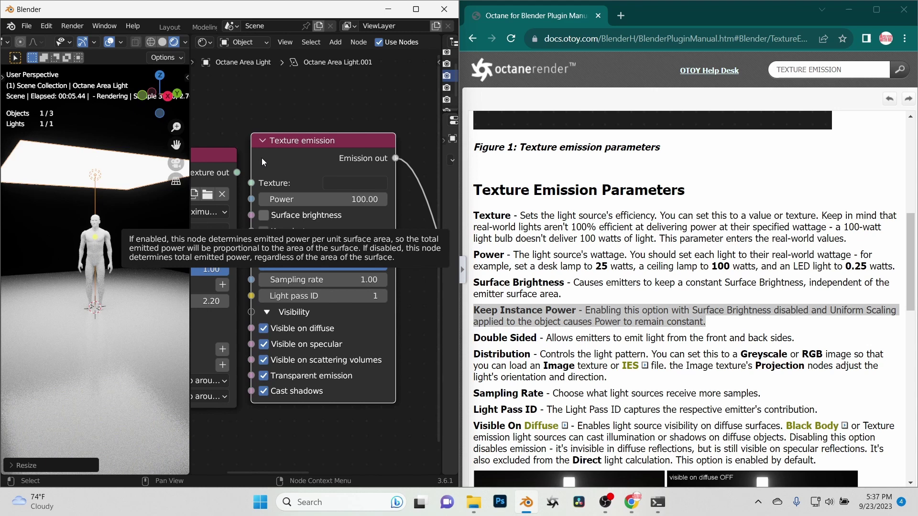
Step: Stand the area light upright facing sideways and switch on Double sided in the Texture emission node
{"action": "key", "text": "ctrl+z"}
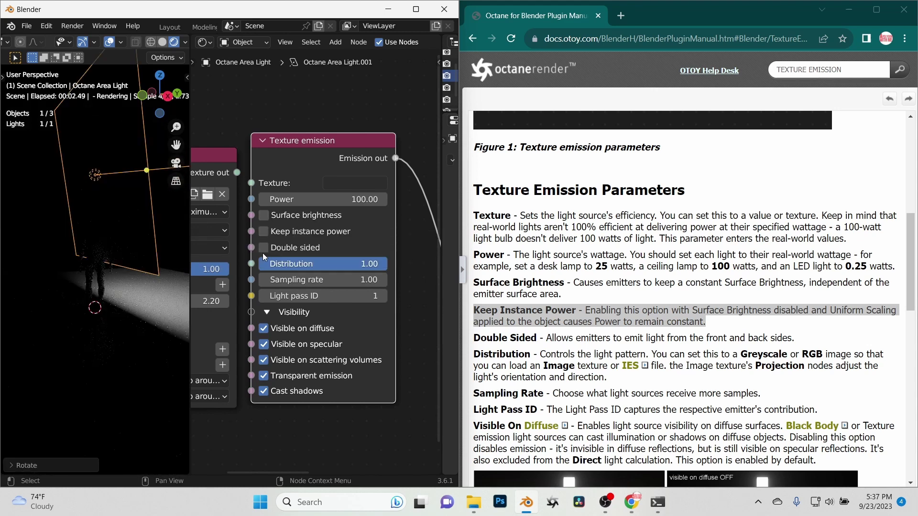
{"action": "left_click", "coordinate": [264, 248]}
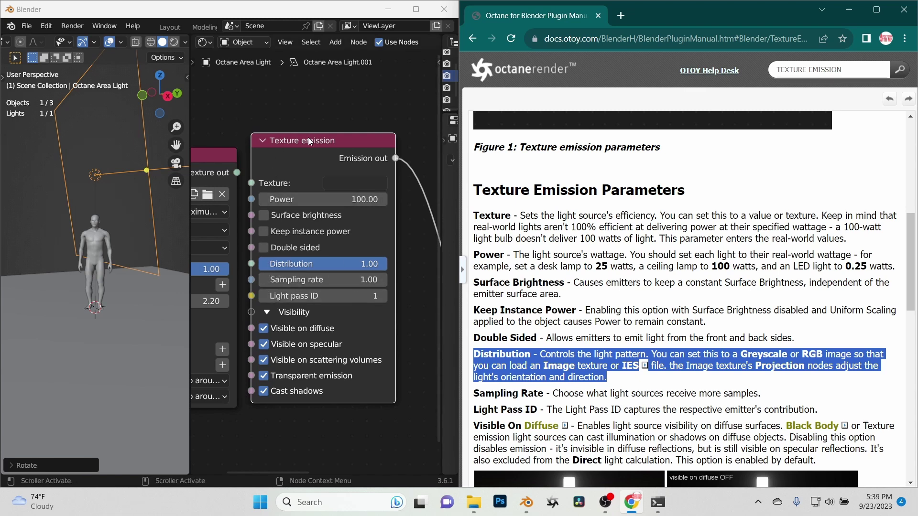
Step: Move the Texture emission node aside and connect the RGB image node's texture output to its Distribution input
{"action": "left_click_drag", "start_coordinate": [308, 139], "coordinate": [339, 141]}
{"action": "left_click", "coordinate": [338, 141]}
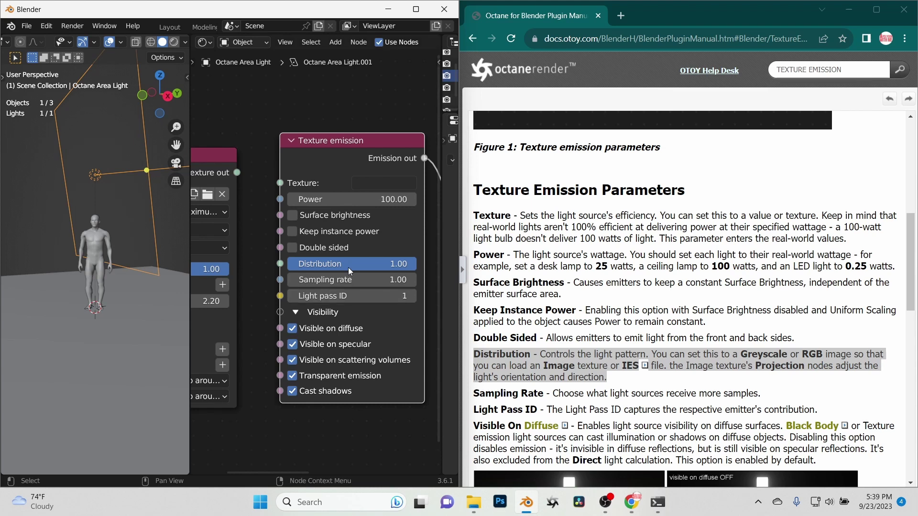
{"action": "middle_click_drag", "start_coordinate": [265, 127], "coordinate": [362, 110]}
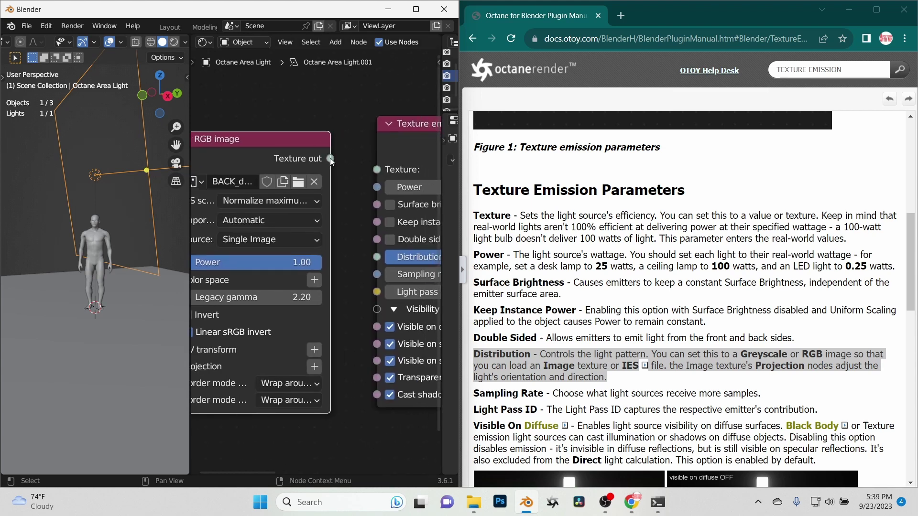
{"action": "left_click_drag", "start_coordinate": [330, 158], "coordinate": [372, 256]}
{"action": "middle_click_drag", "start_coordinate": [357, 118], "coordinate": [222, 126]}
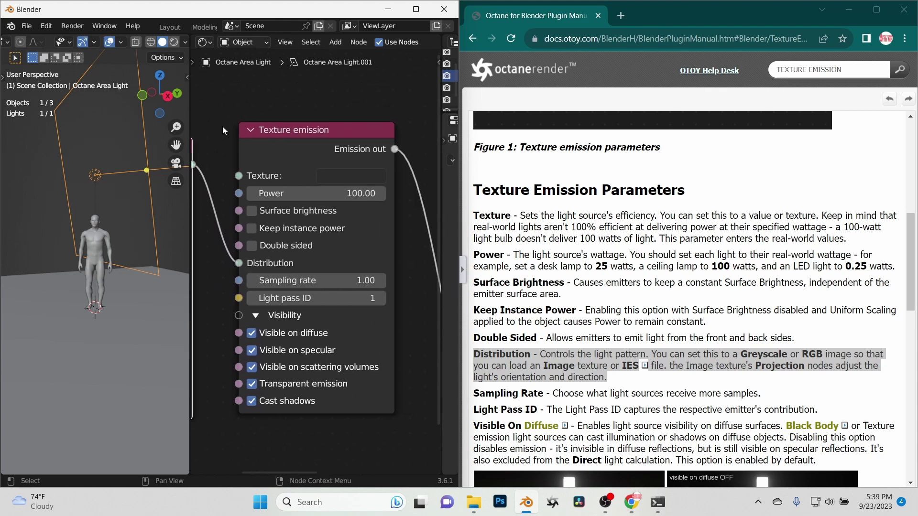
Step: Show the viewport as rendered, clear the area light's rotation and apply its object transform
{"action": "left_click", "coordinate": [174, 43]}
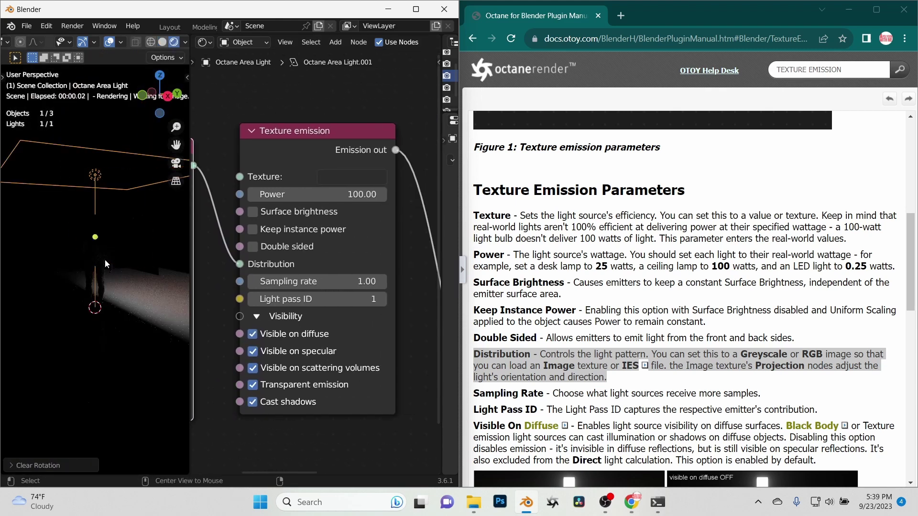
{"action": "key", "text": "alt+r"}
{"action": "key", "text": "ctrl+a"}
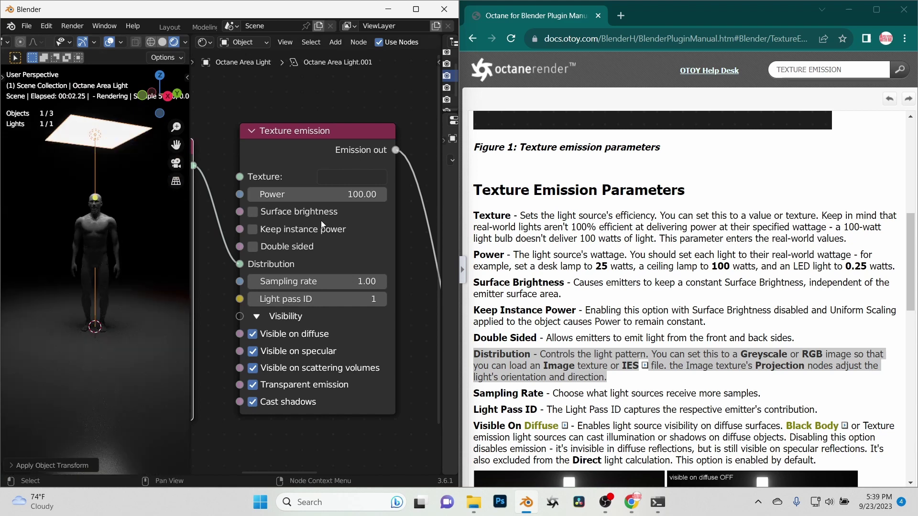
Step: Set the Texture emission node's Power to 500
{"action": "left_click", "coordinate": [346, 195]}
{"action": "type", "text": "5"}
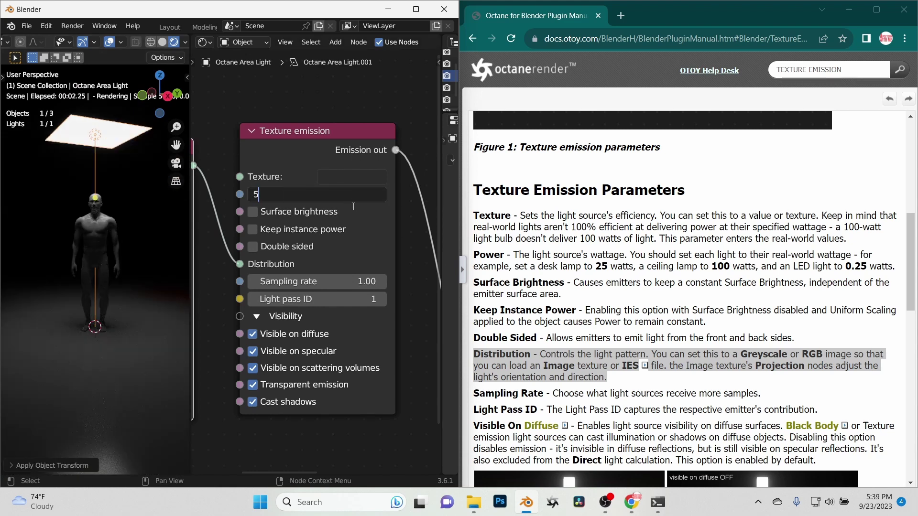
{"action": "key", "text": "Return"}
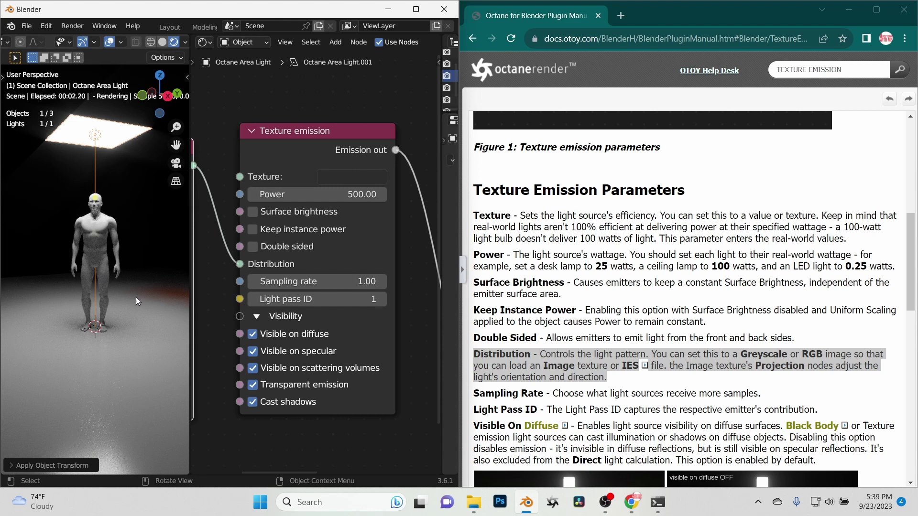
Step: Widen the properties editor and reduce the square area light's size to 0.002 m
{"action": "middle_click_drag", "start_coordinate": [225, 296], "coordinate": [402, 294]}
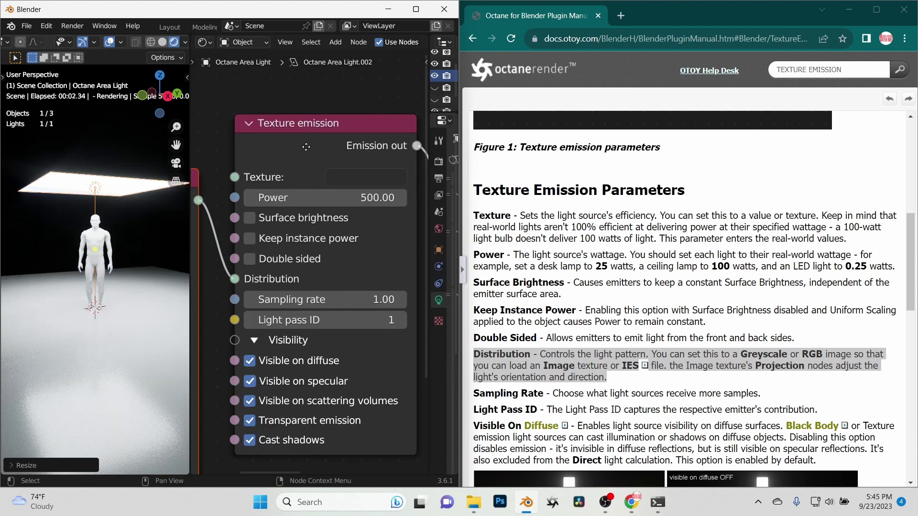
{"action": "mouse_move", "coordinate": [240, 145]}
{"action": "middle_mouse_down"}
{"action": "mouse_move", "coordinate": [348, 126]}
{"action": "mouse_move", "coordinate": [236, 148]}
{"action": "middle_mouse_up"}
{"action": "middle_click_drag", "start_coordinate": [302, 120], "coordinate": [304, 173]}
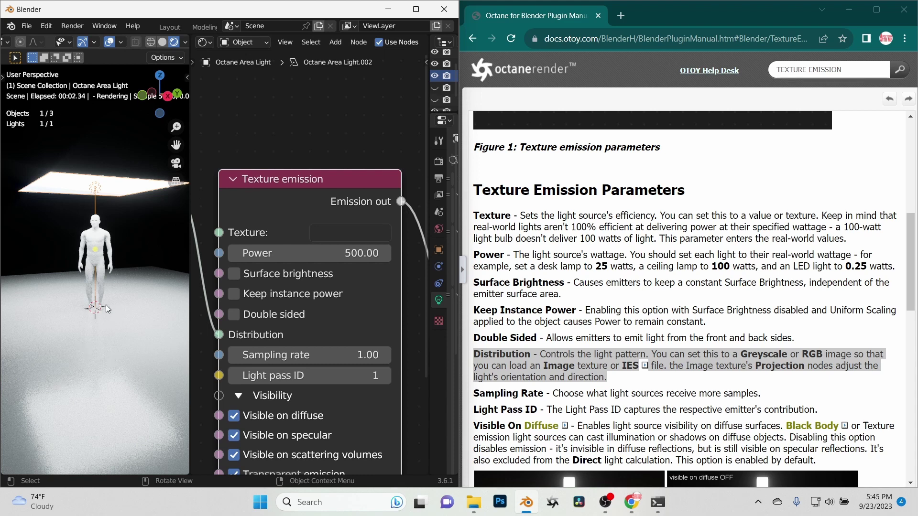
{"action": "scroll", "coordinate": [334, 322], "scroll_direction": "up", "scroll_amount": 1}
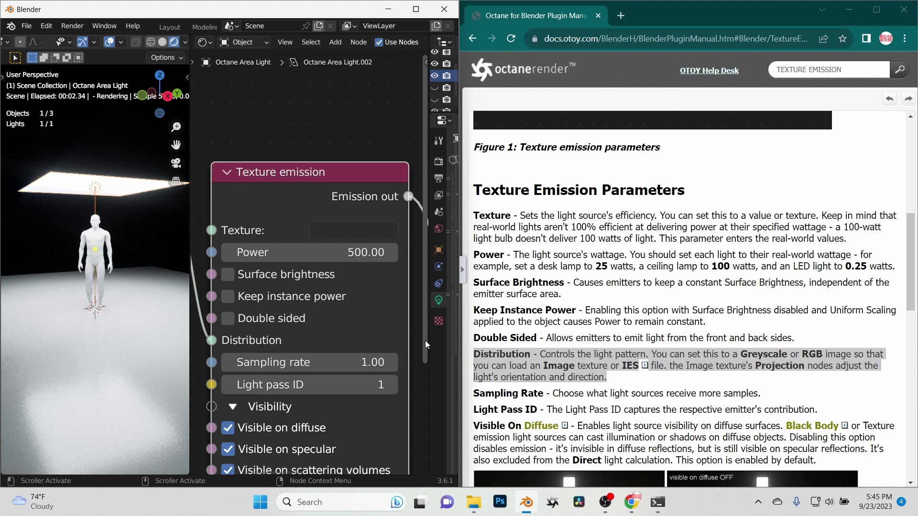
{"action": "left_click_drag", "start_coordinate": [430, 341], "coordinate": [219, 341]}
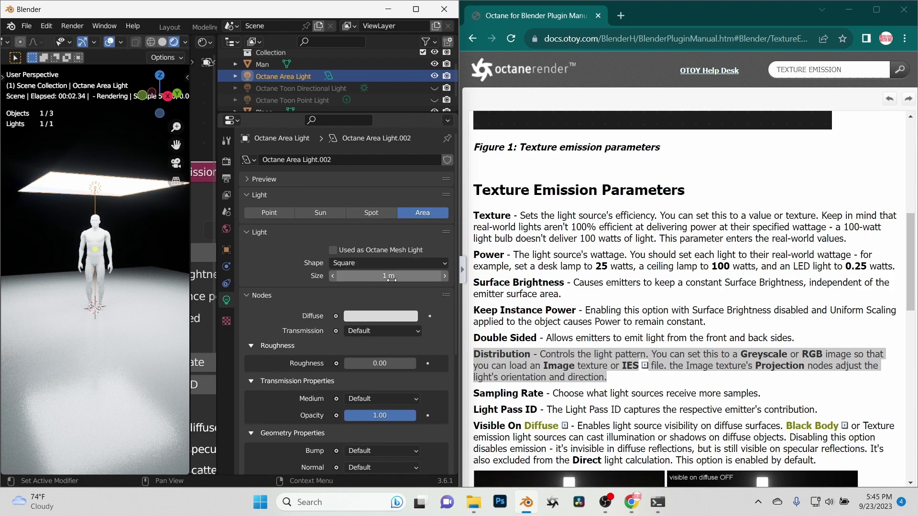
{"action": "left_click_drag", "start_coordinate": [398, 279], "coordinate": [373, 275]}
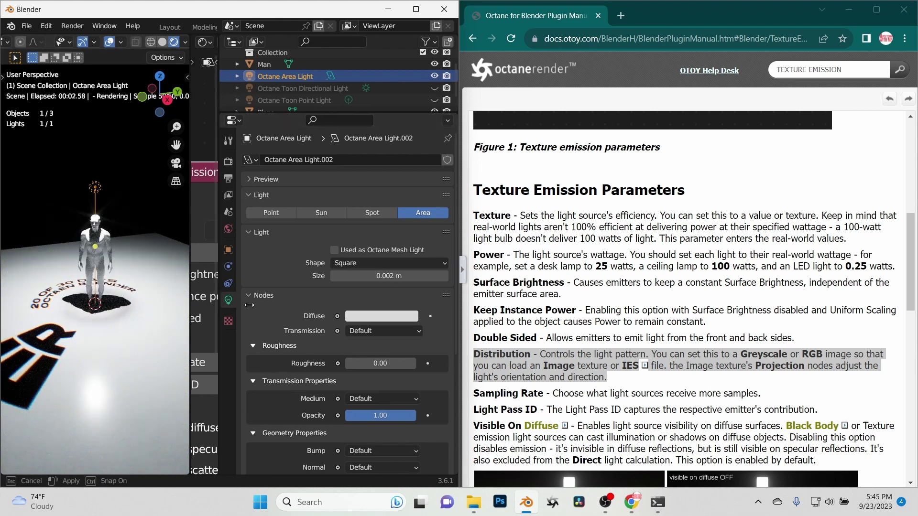
Step: Narrow the properties editor to reveal the RGB image node and maximize the Blender window
{"action": "left_click_drag", "start_coordinate": [218, 305], "coordinate": [421, 305]}
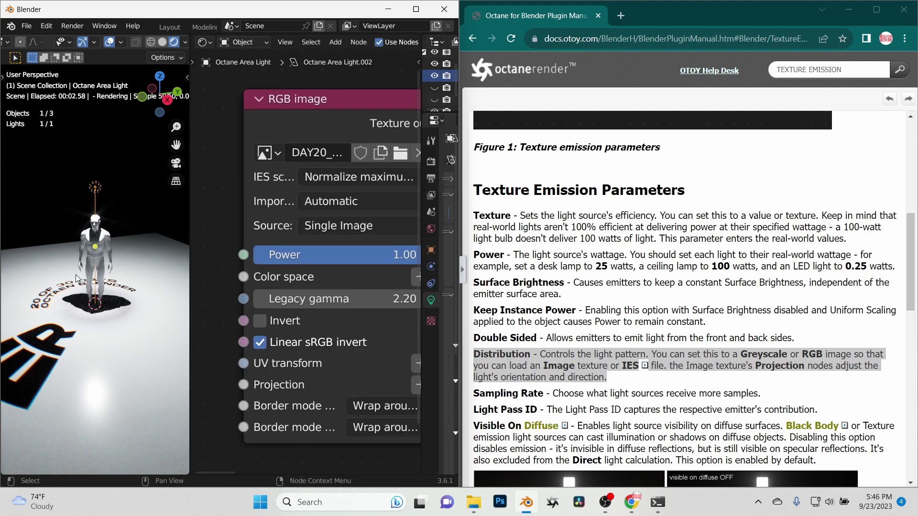
{"action": "middle_click_drag", "start_coordinate": [239, 338], "coordinate": [369, 321]}
{"action": "key", "text": "super+Up"}
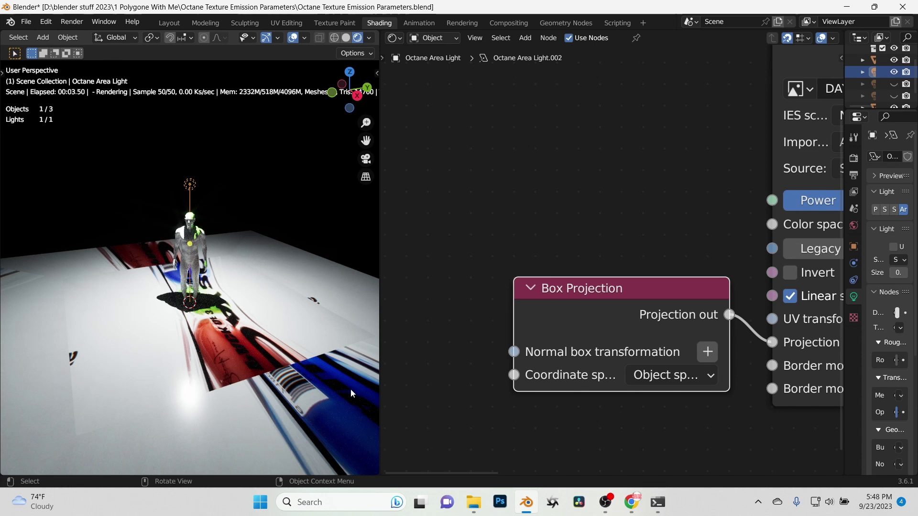
Step: Compare Object space, World space and Normal space (IES Lights) as the Box Projection node's coordinate space
{"action": "left_click", "coordinate": [664, 380]}
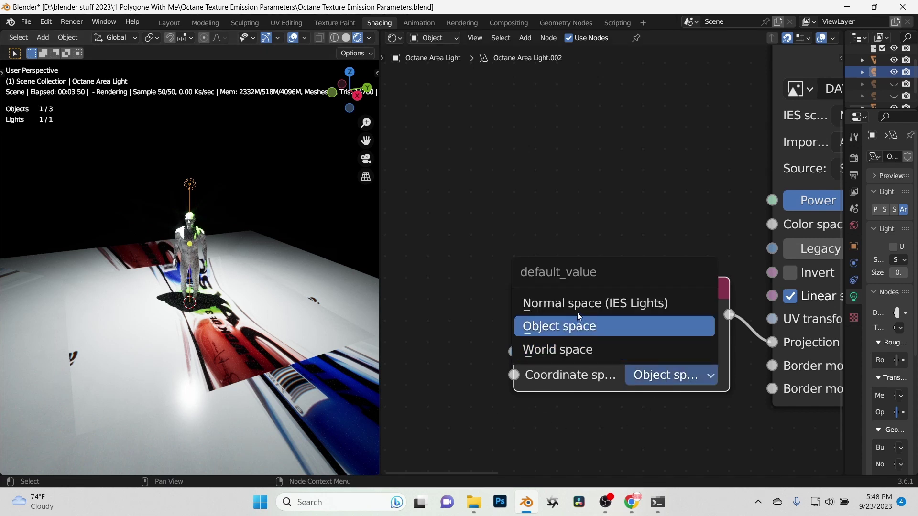
{"action": "left_click", "coordinate": [576, 328]}
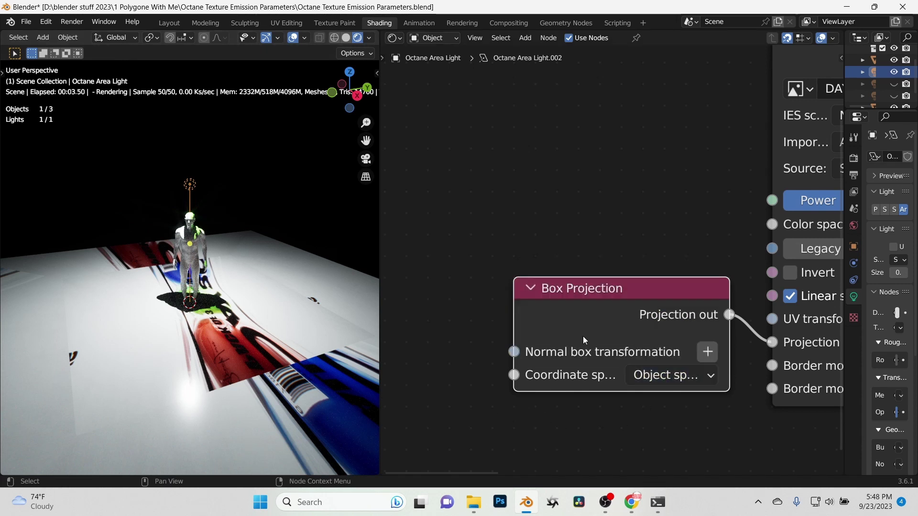
{"action": "left_click", "coordinate": [684, 380]}
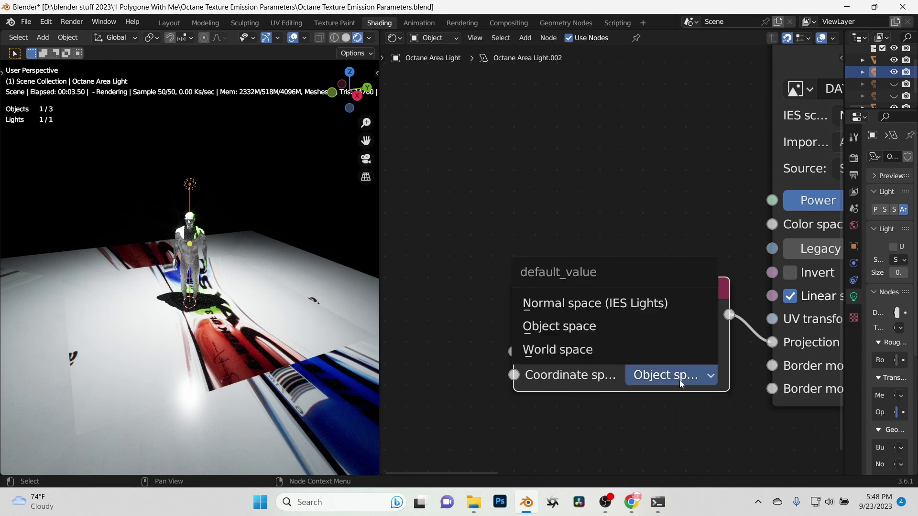
{"action": "left_click", "coordinate": [592, 352]}
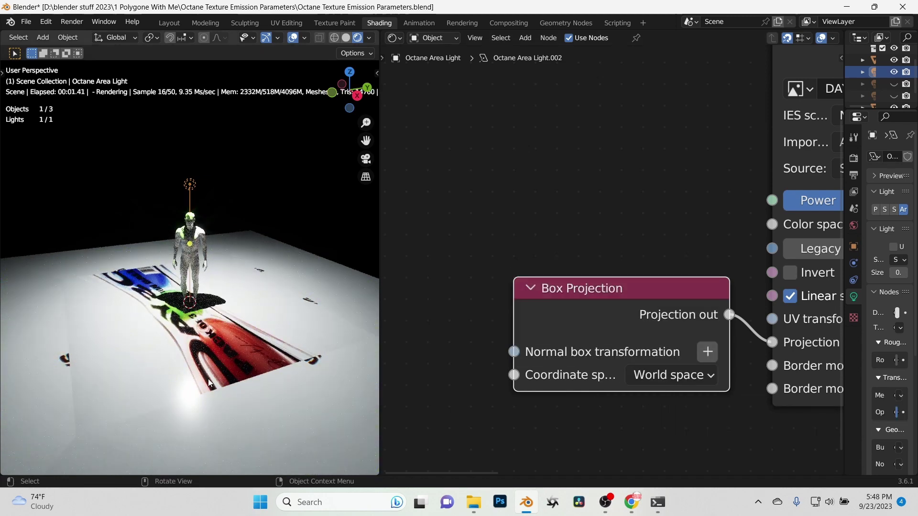
{"action": "left_click", "coordinate": [656, 381]}
{"action": "key", "text": "n"}
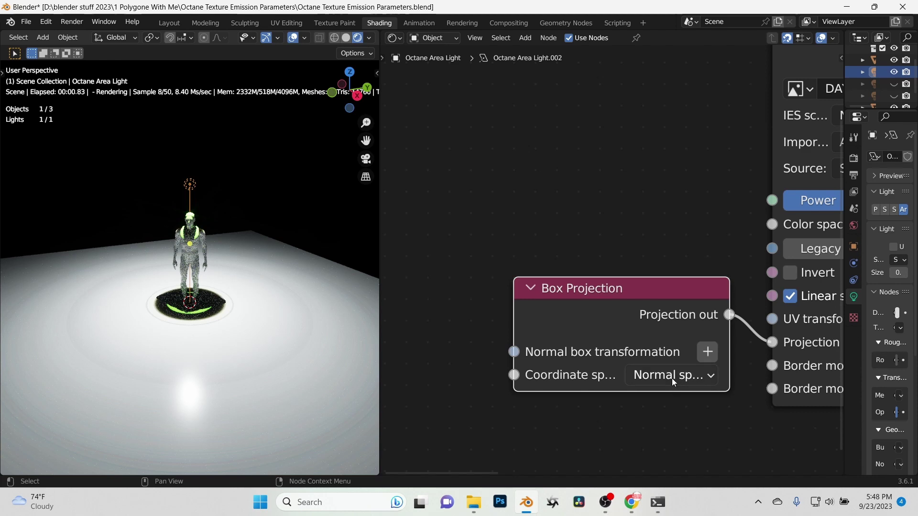
{"action": "left_click", "coordinate": [672, 378]}
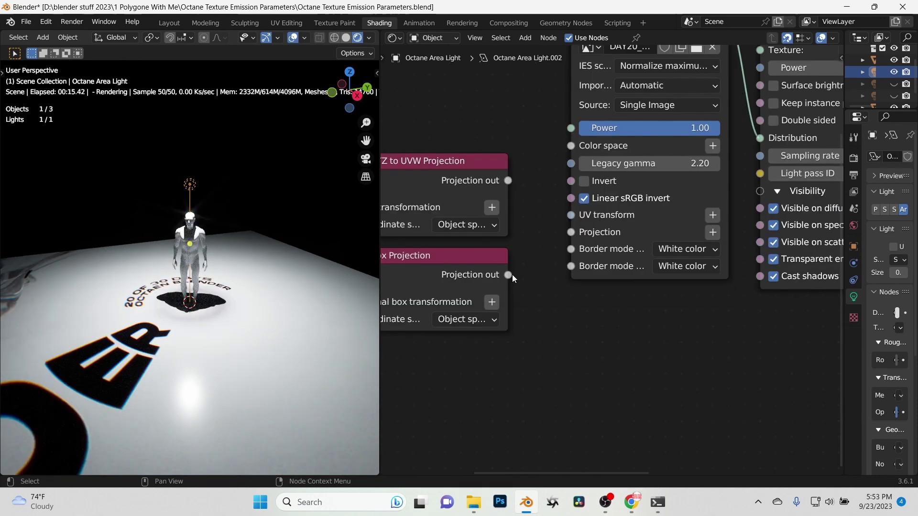
Step: Connect the Noise texture's output to the Texture emission node's Distribution input and show the viewport as rendered
{"action": "middle_click_drag", "start_coordinate": [621, 322], "coordinate": [597, 387]}
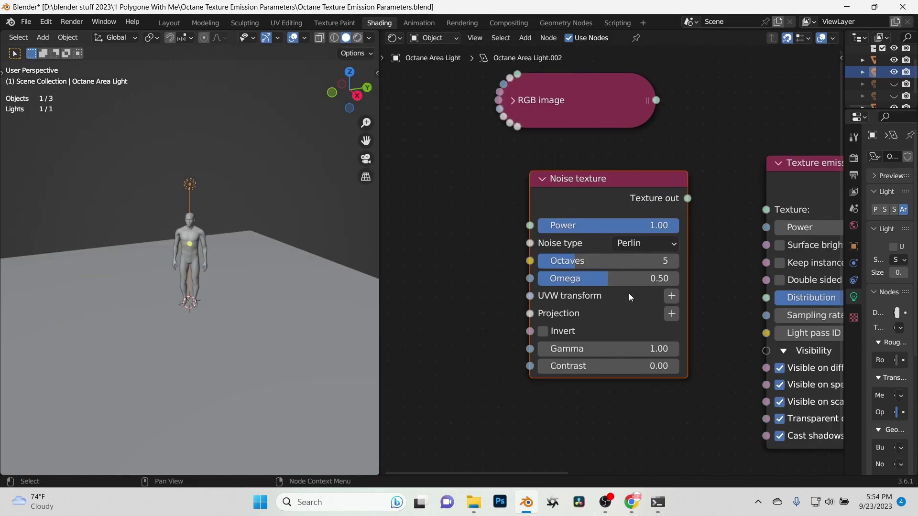
{"action": "left_click_drag", "start_coordinate": [688, 197], "coordinate": [782, 301]}
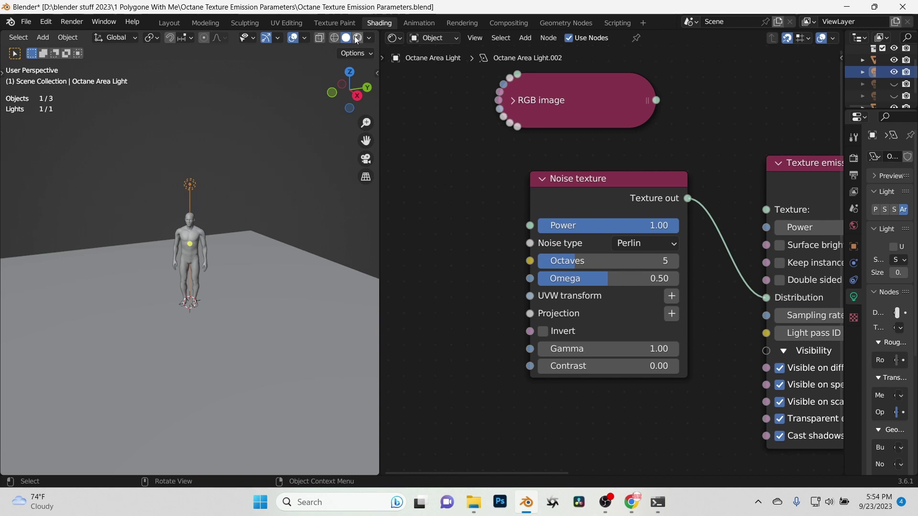
{"action": "left_click", "coordinate": [358, 40]}
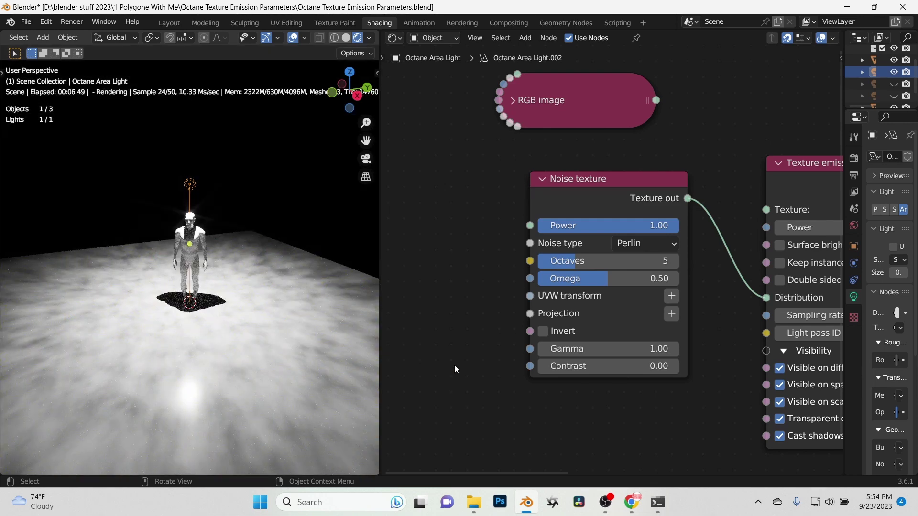
Step: Set the Noise texture's Contrast to 50 and its Omega to 0.8
{"action": "left_click", "coordinate": [568, 366]}
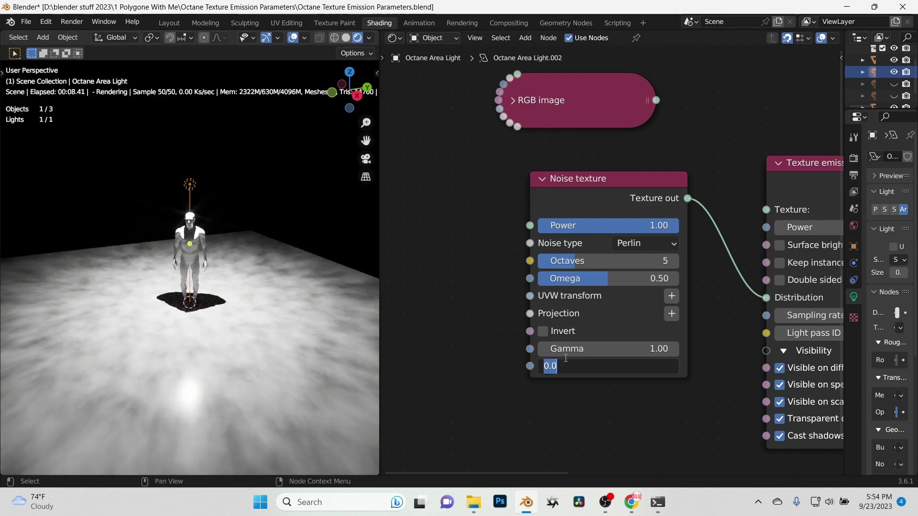
{"action": "key", "text": "Return"}
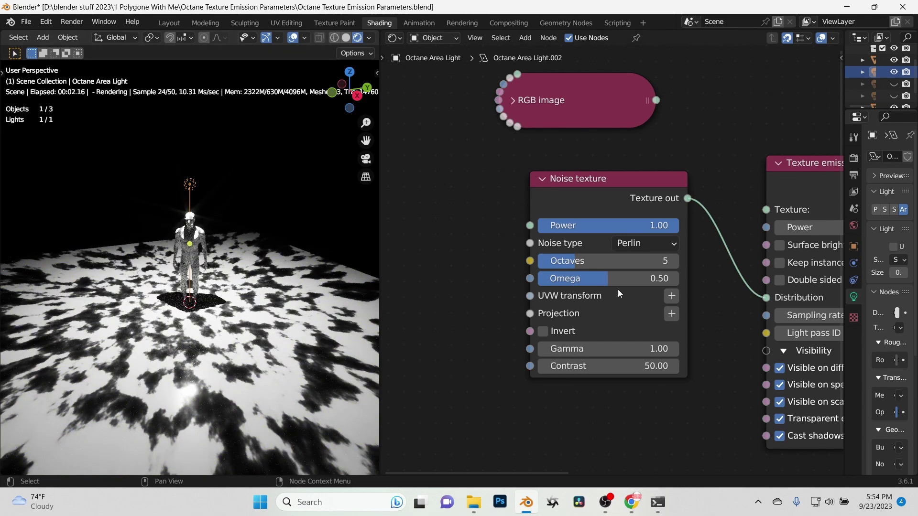
{"action": "left_click", "coordinate": [612, 276]}
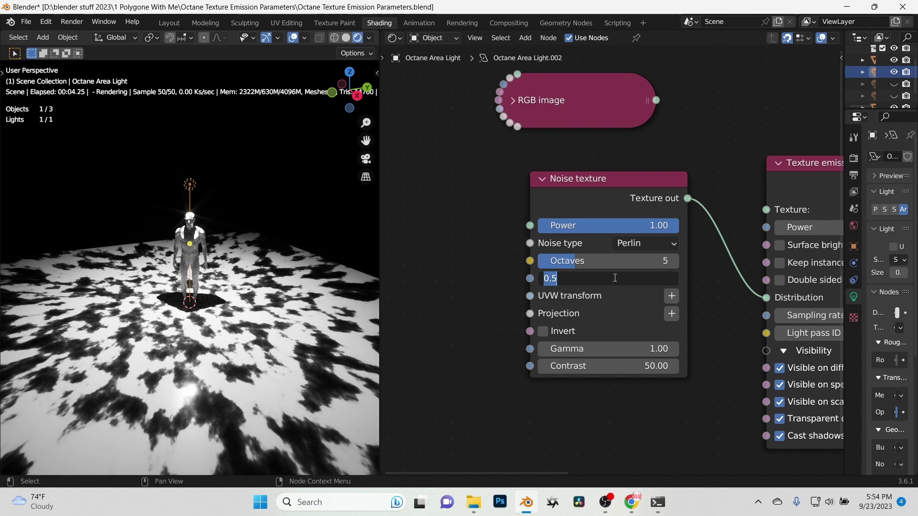
{"action": "key", "text": "Return"}
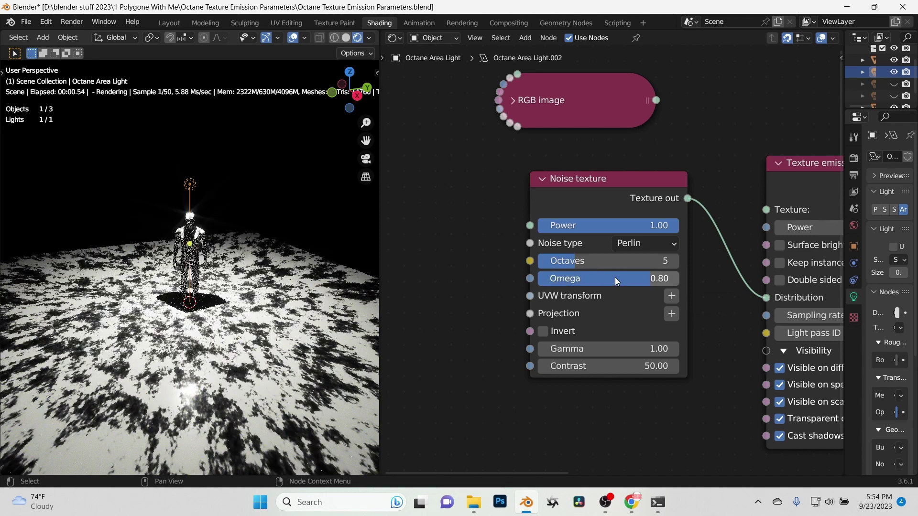
Step: Lower the Noise texture's Omega to 0.1
{"action": "left_click", "coordinate": [615, 277]}
{"action": "type", "text": ".1"}
{"action": "key", "text": "Return"}
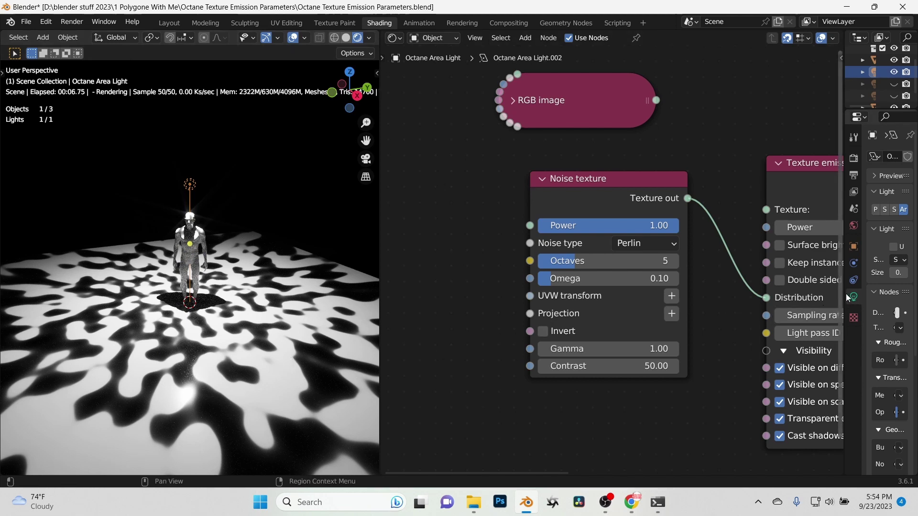
Step: Widen the properties editor and set the area light's size to 0.2 m
{"action": "left_click_drag", "start_coordinate": [845, 294], "coordinate": [607, 294]}
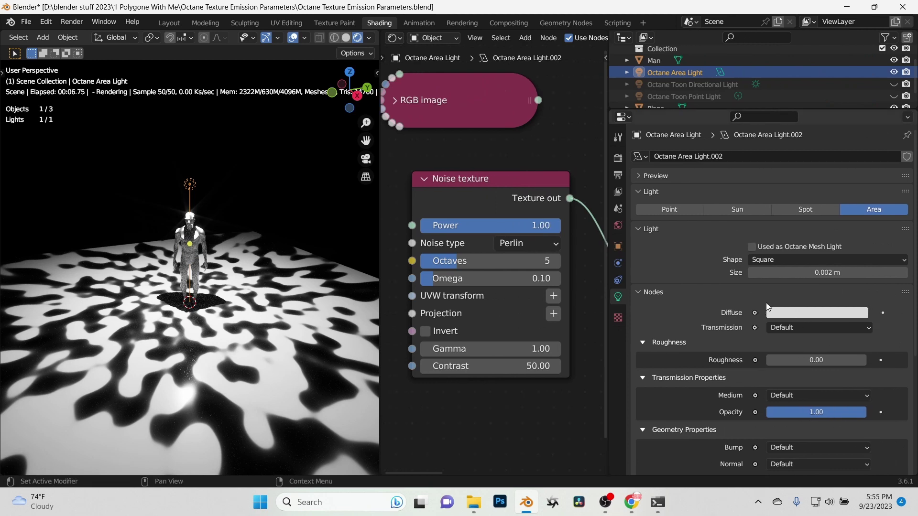
{"action": "double_click", "coordinate": [819, 277]}
{"action": "type", "text": "0.2"}
{"action": "key", "text": "Return"}
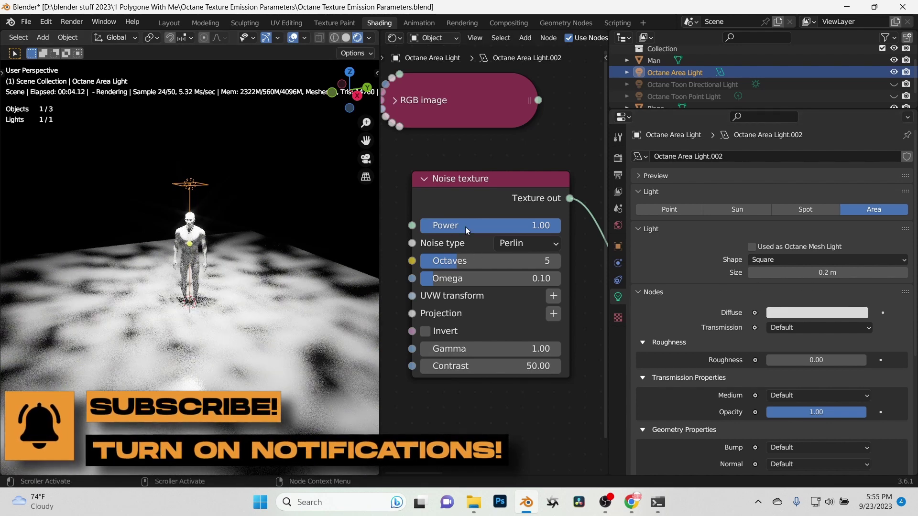
{"action": "left_click", "coordinate": [458, 185]}
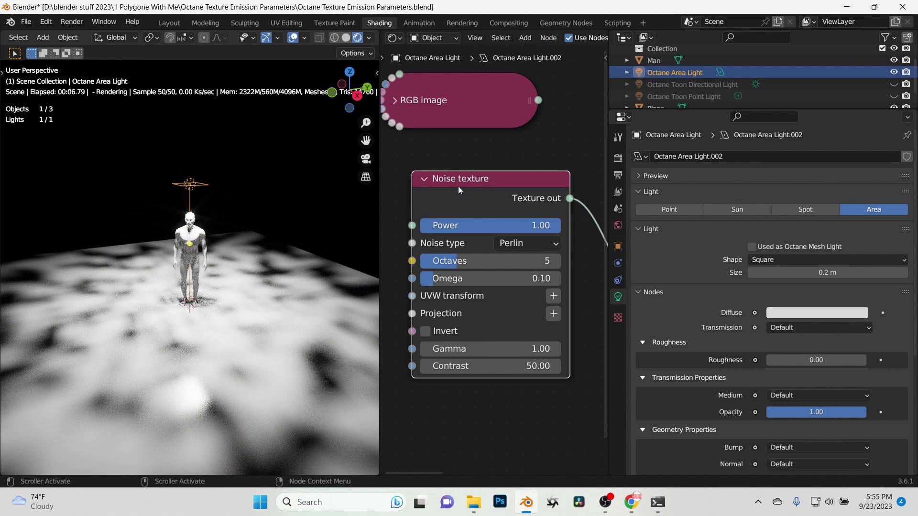
{"action": "scroll", "coordinate": [488, 411], "scroll_direction": "right", "scroll_amount": 5, "text": "ctrl"}
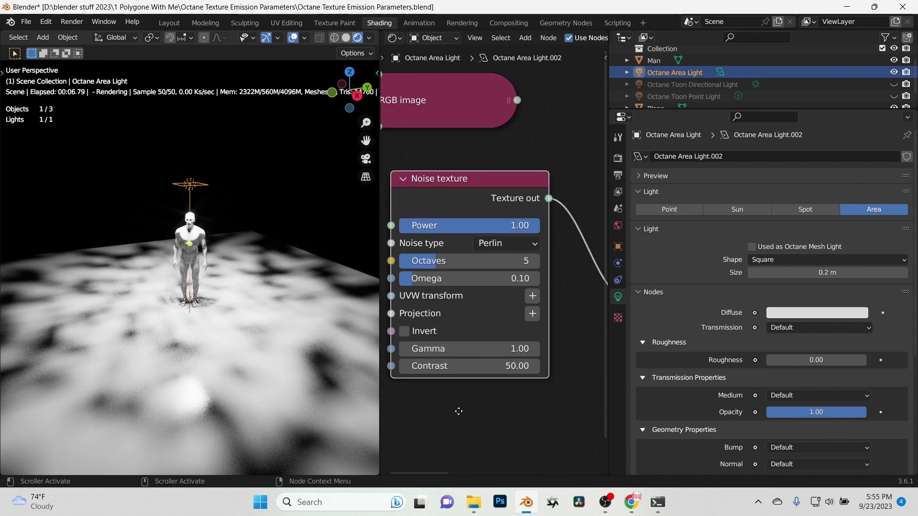
{"action": "scroll", "coordinate": [577, 405], "scroll_direction": "left", "scroll_amount": 5, "text": "ctrl"}
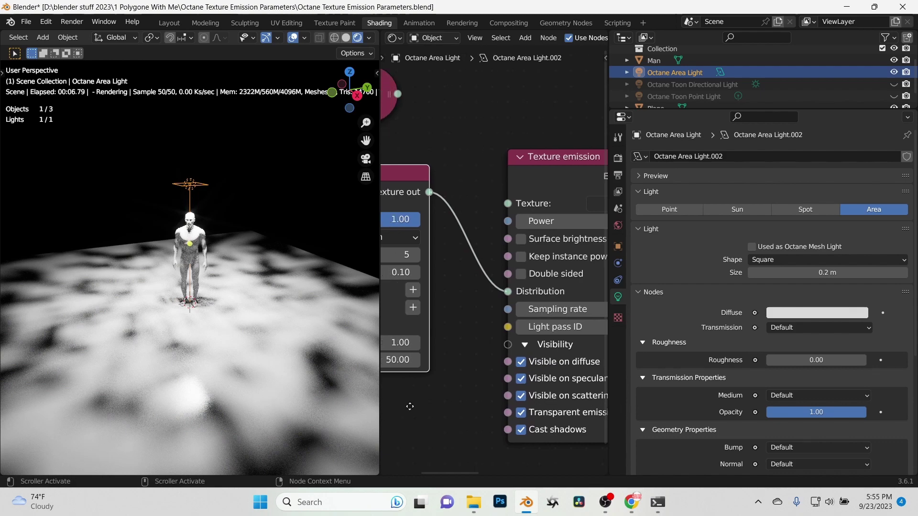
{"action": "scroll", "coordinate": [493, 406], "scroll_direction": "left", "scroll_amount": 1, "text": "ctrl"}
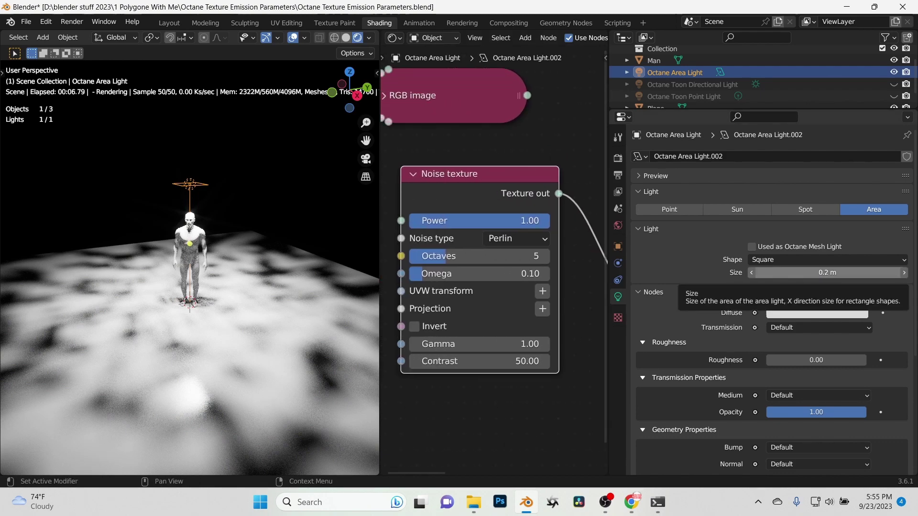
Step: Try area light sizes of 0.76 m and 0.25 m, and set the size back to 0.2 m
{"action": "left_click_drag", "start_coordinate": [821, 275], "coordinate": [823, 279]}
{"action": "left_click", "coordinate": [823, 277]}
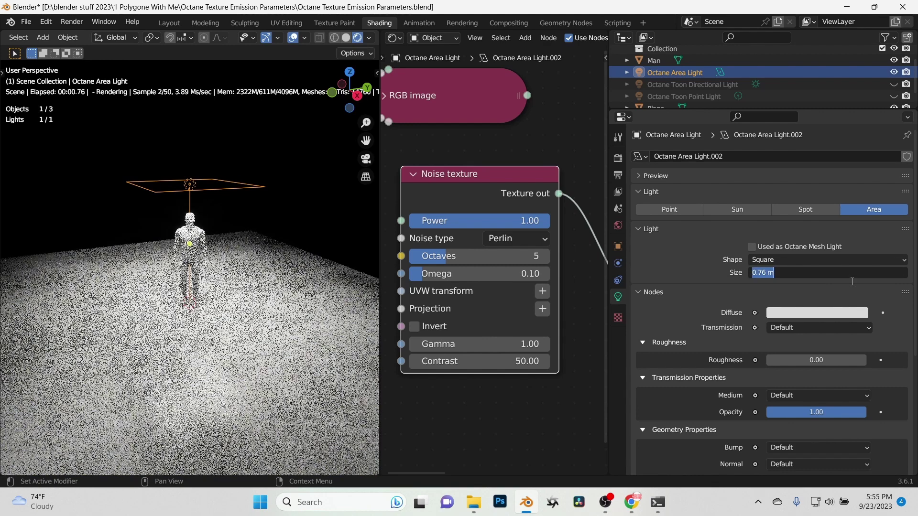
{"action": "key", "text": "Return"}
{"action": "left_click_drag", "start_coordinate": [832, 276], "coordinate": [832, 276]}
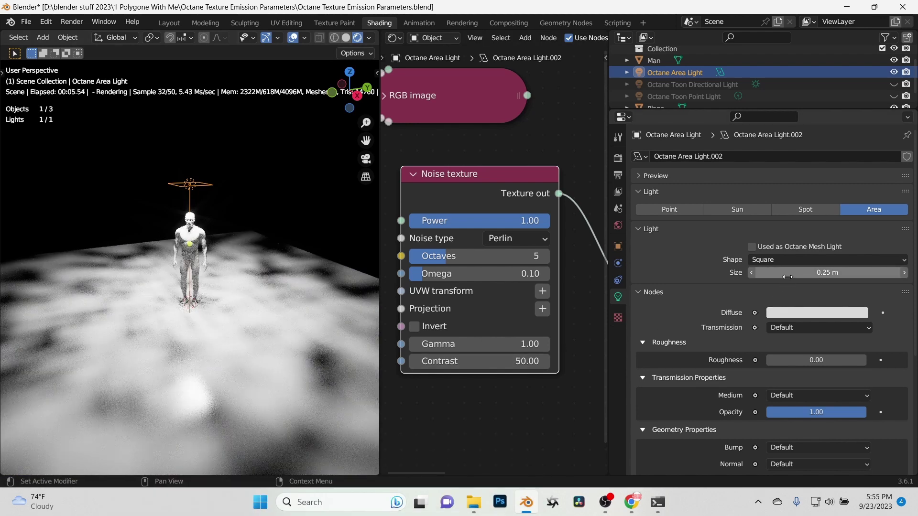
{"action": "left_click", "coordinate": [815, 273]}
{"action": "type", "text": "0.2"}
{"action": "key", "text": "Return"}
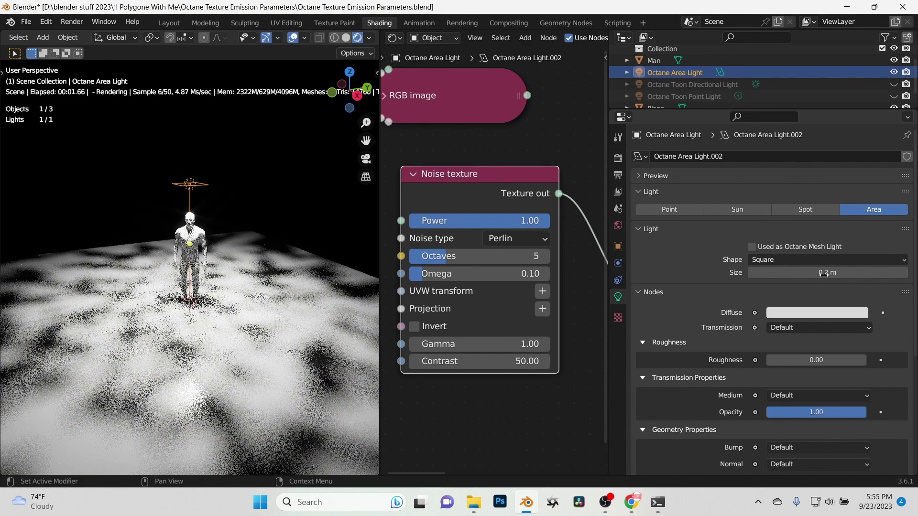
Step: Set the area light's size to 0.02 m
{"action": "left_click", "coordinate": [824, 274]}
{"action": "key", "text": "BackSpace"}
{"action": "type", "text": "0.02"}
{"action": "key", "text": "Return"}
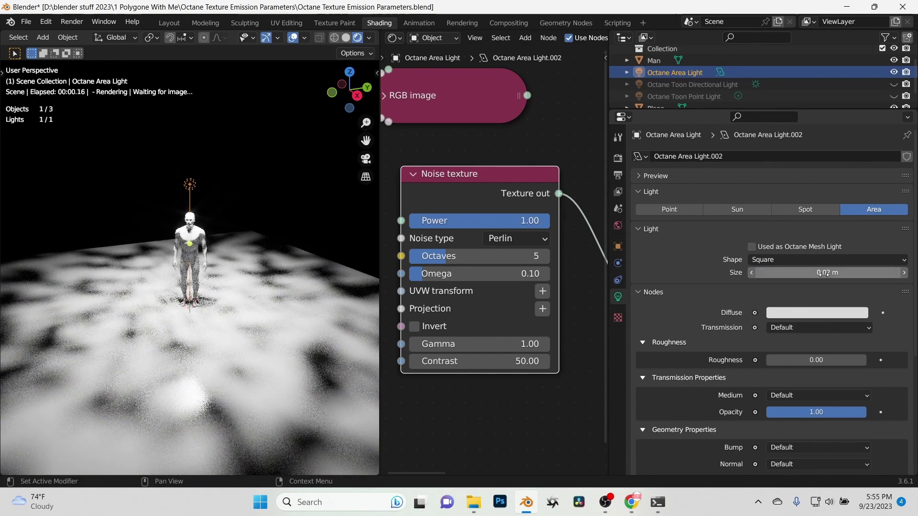